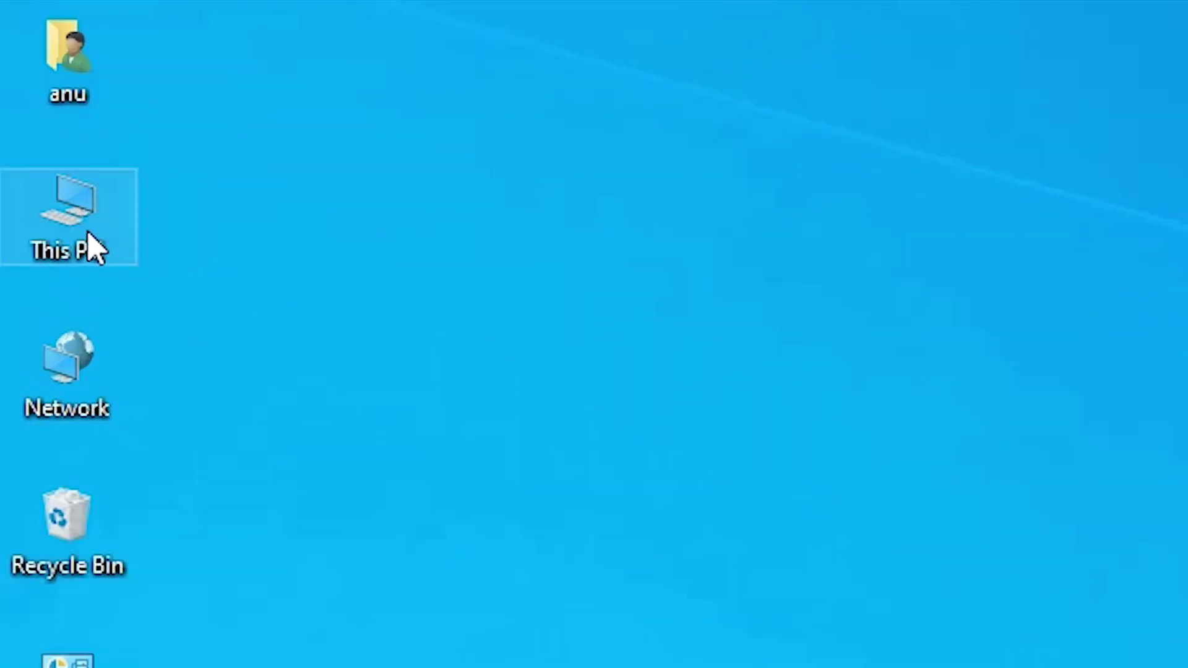
- Check in This PC's system information that Windows is a 64-bit system
right_click(87, 247)
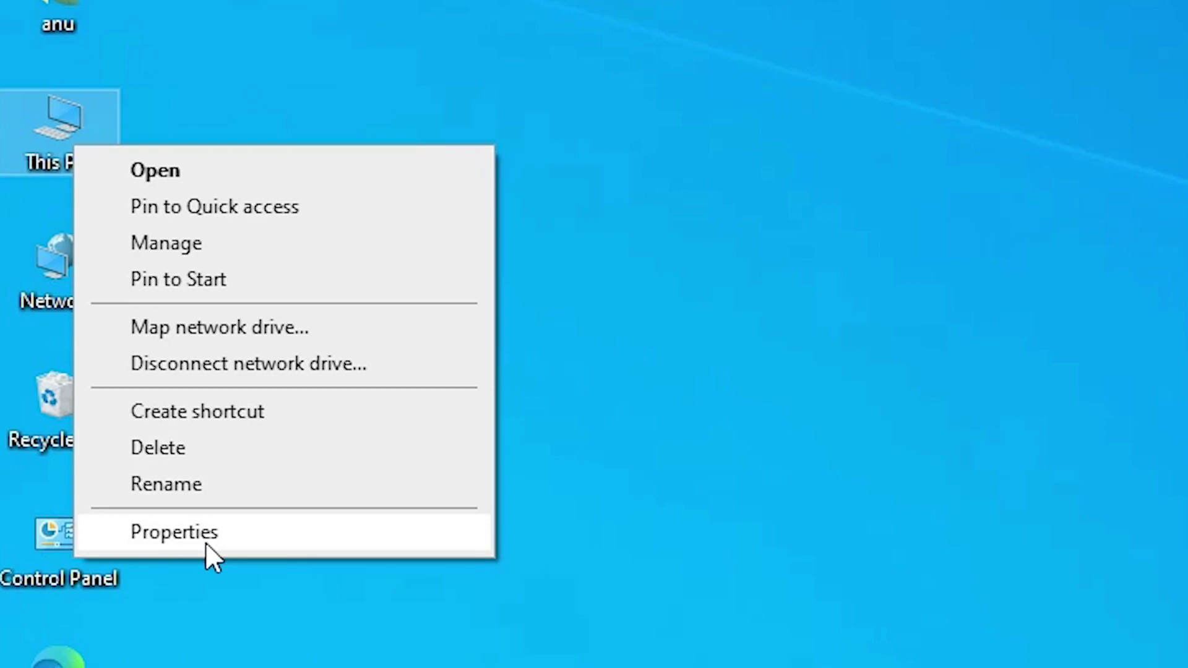
click(205, 536)
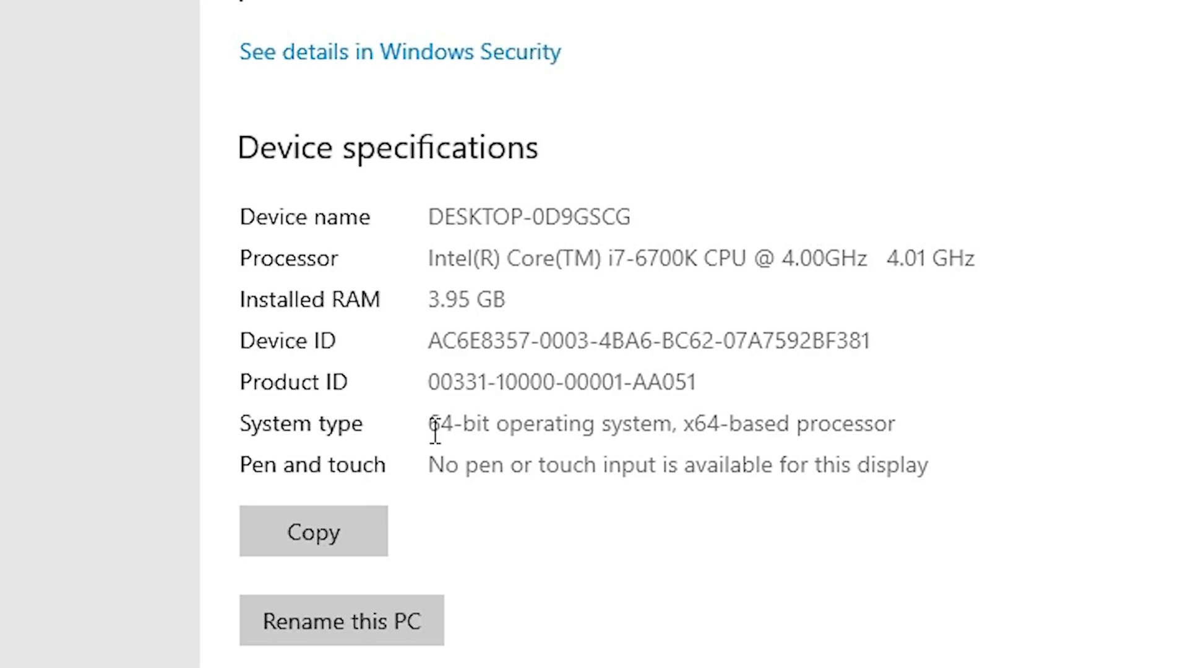
drag(435, 432, 598, 432)
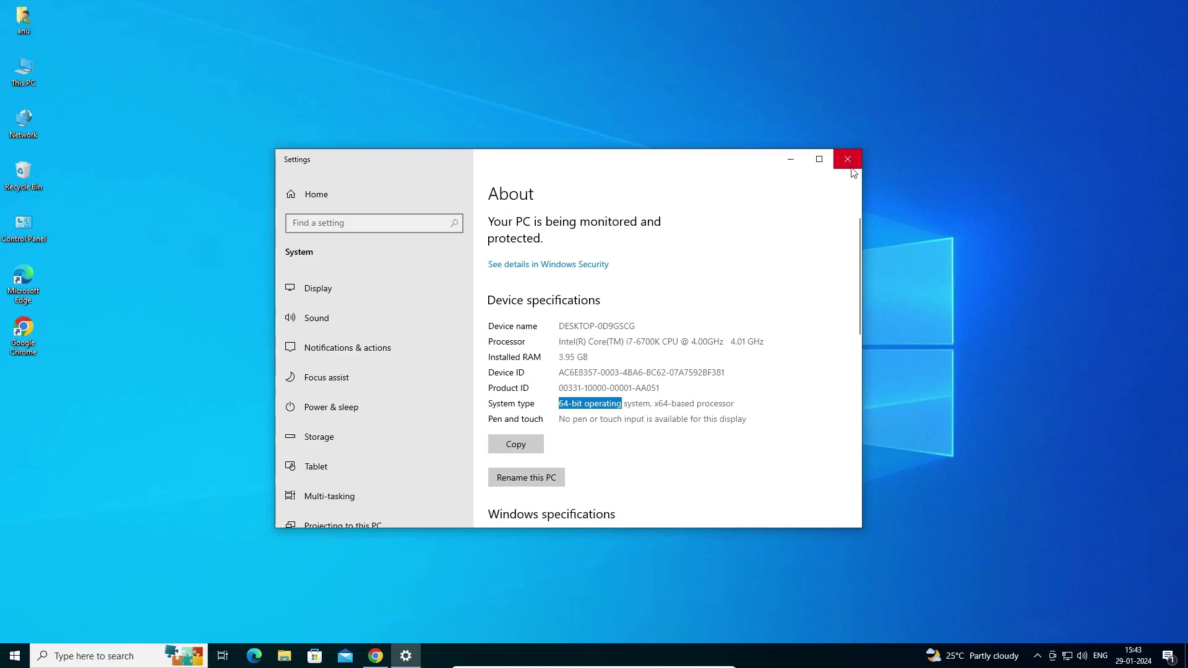
click(852, 168)
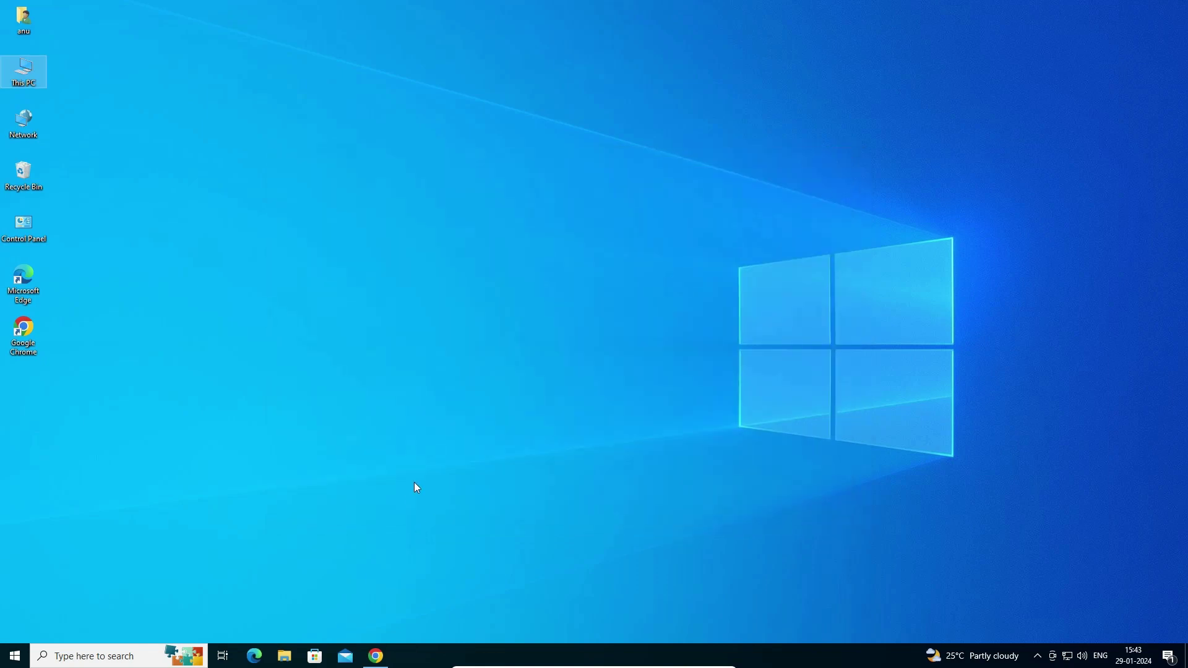
- Rerun the 'epson l3100 printer driver' search and open the first Epson result in a new tab
click(379, 658)
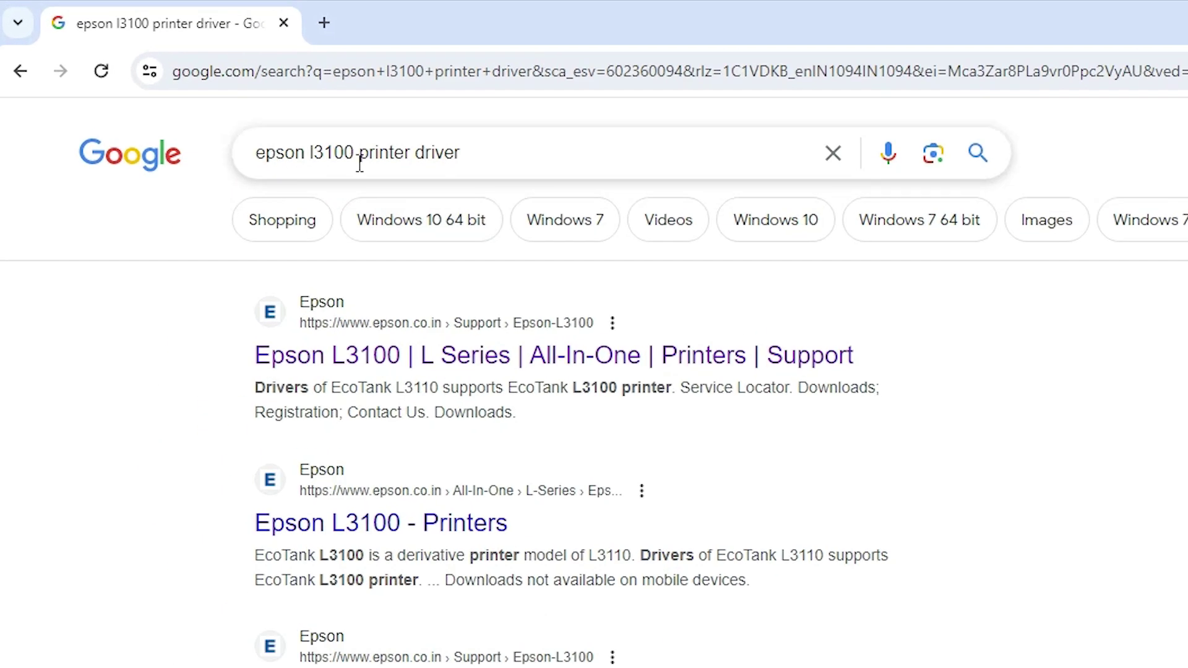
click(479, 151)
key(Return)
right_click(415, 364)
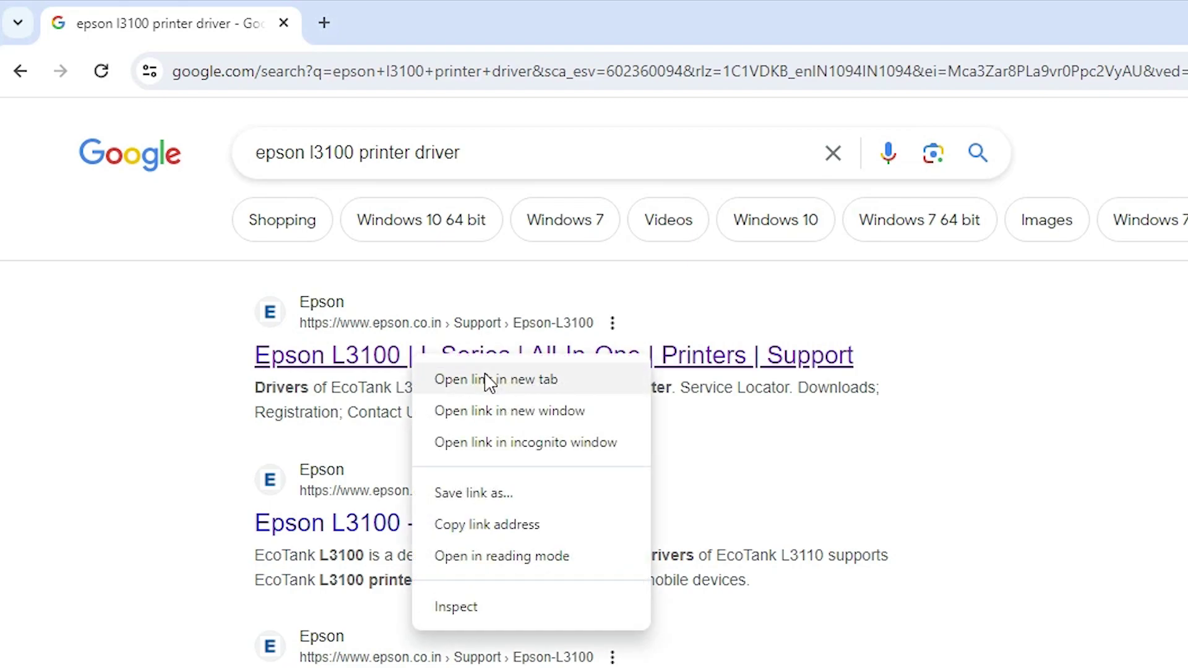
click(418, 380)
click(442, 10)
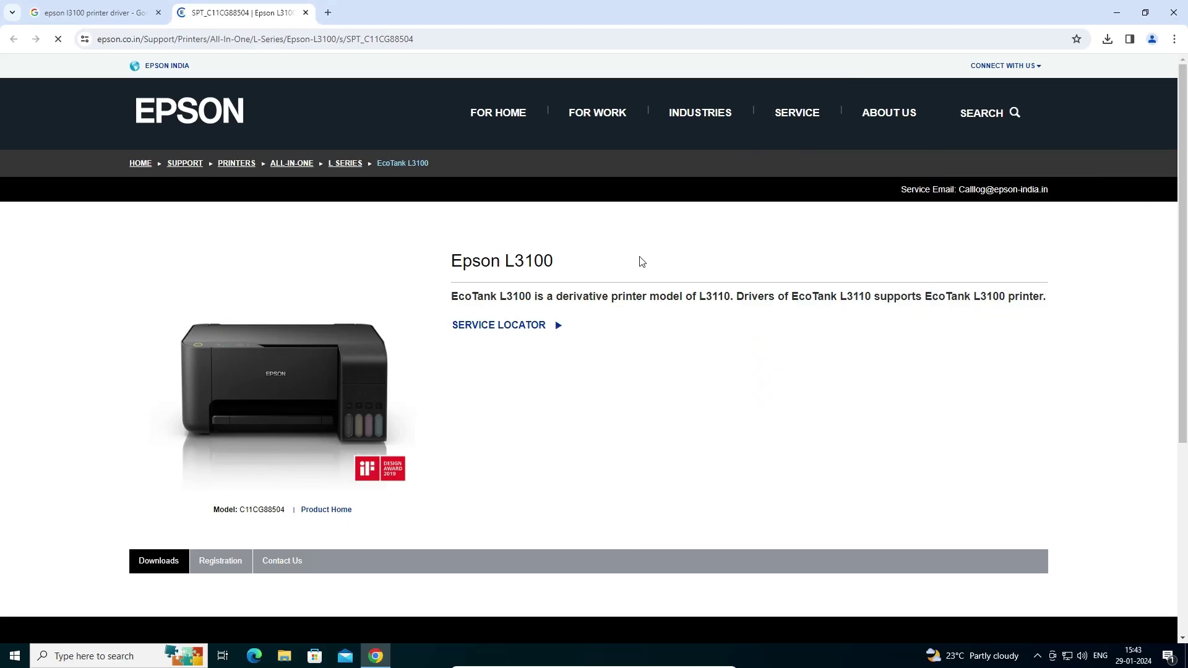
- Filter the L3100 support page downloads to Windows 10 64-bit and view the recommended list
scroll(647, 261, down, 3)
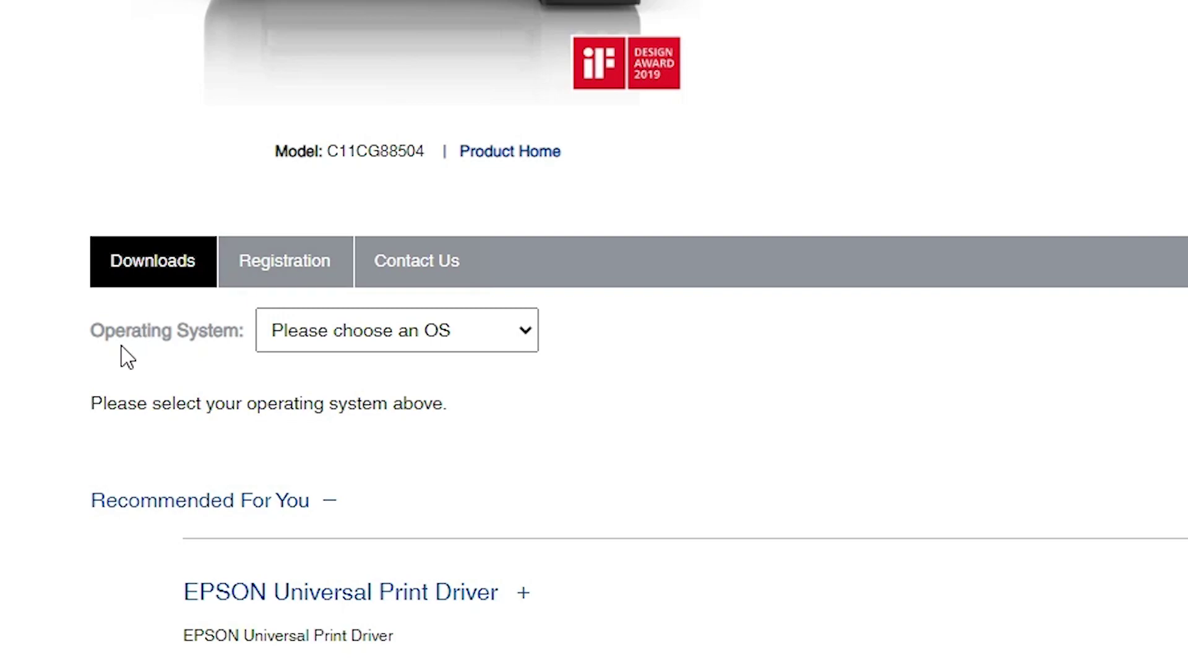
click(519, 347)
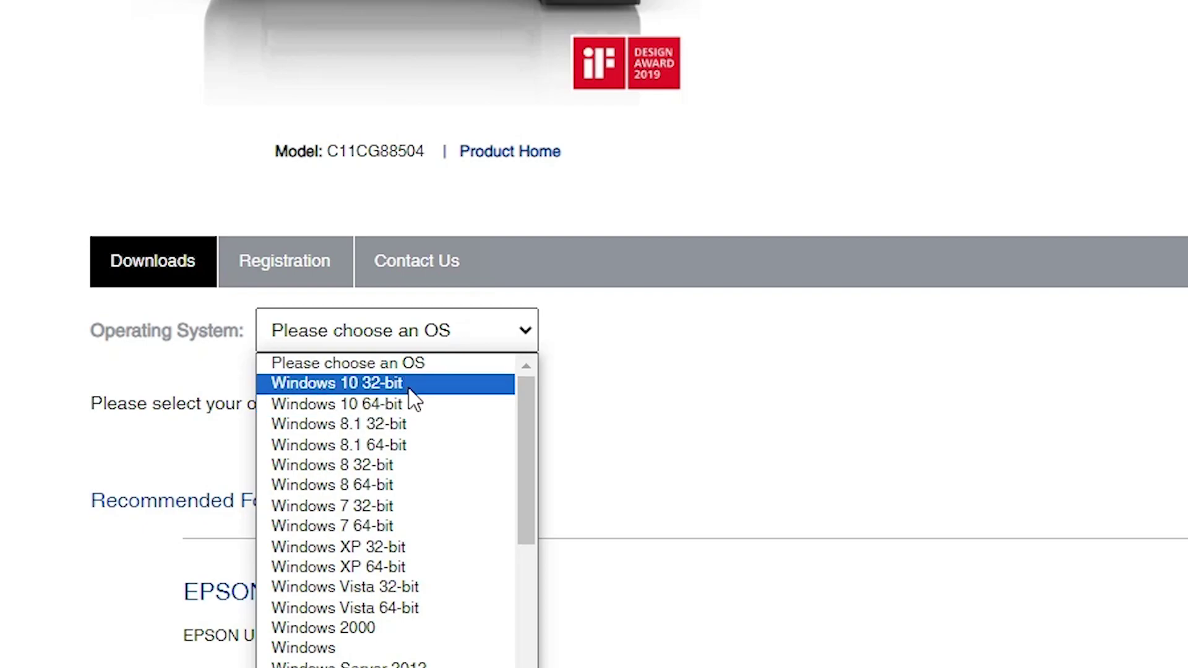
click(435, 406)
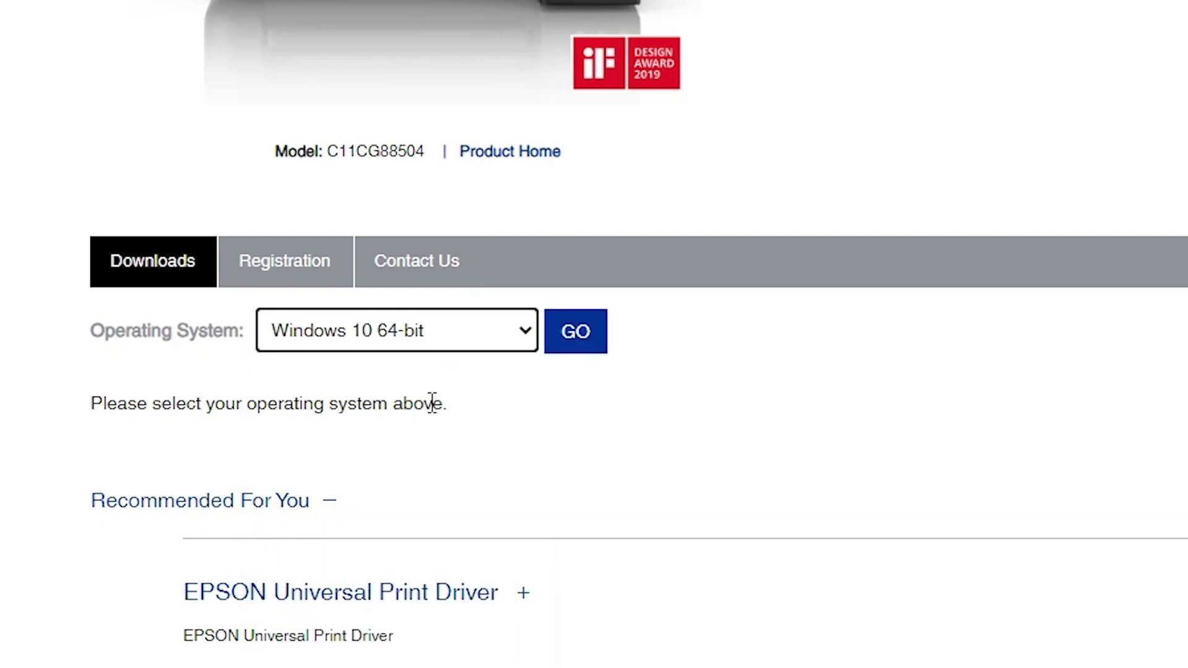
click(571, 344)
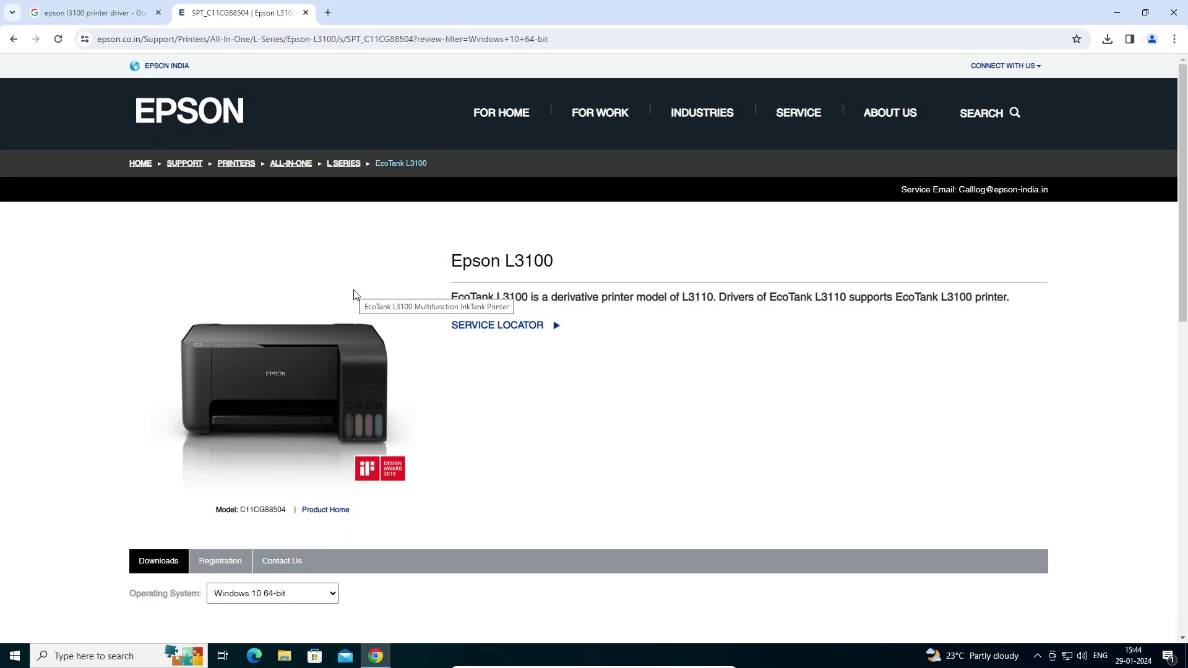
scroll(354, 295, down, 6)
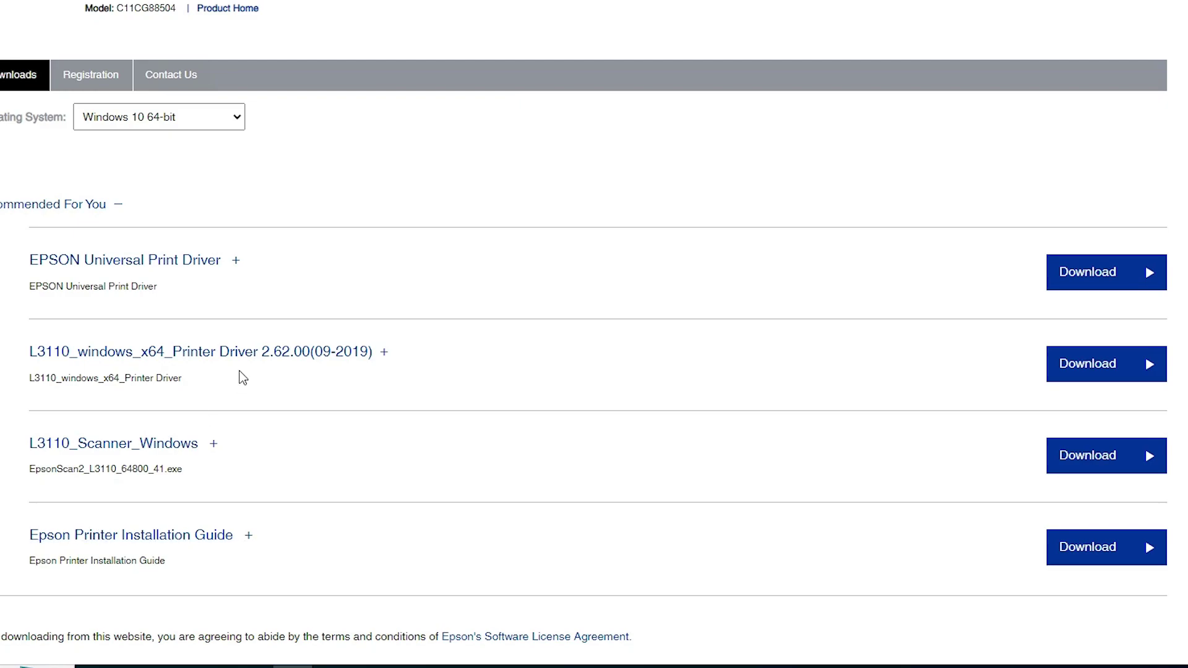
- Download the L3110_Scanner_Windows software after accepting the license
scroll(243, 378, down, 1)
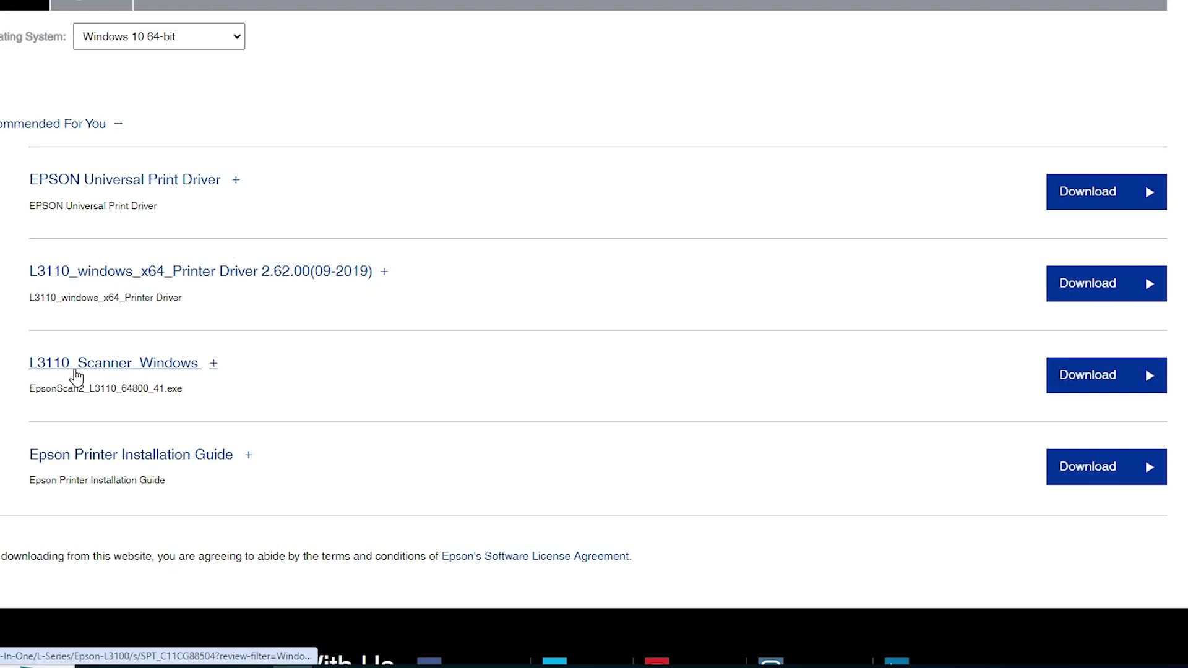
click(1114, 378)
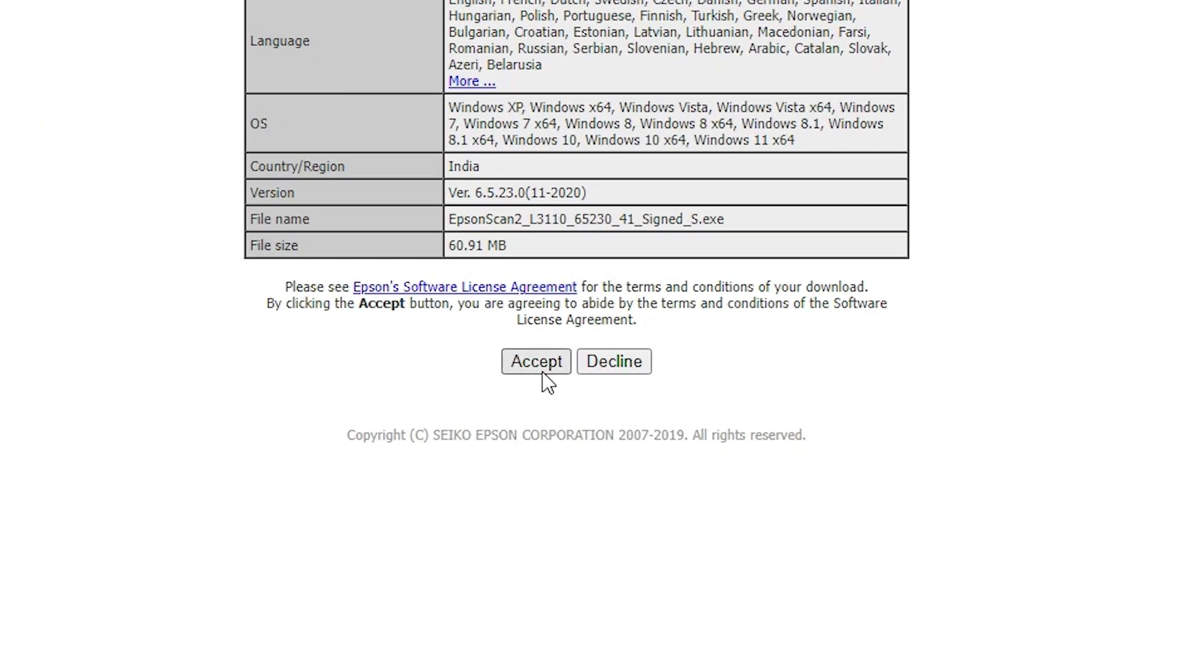
click(542, 370)
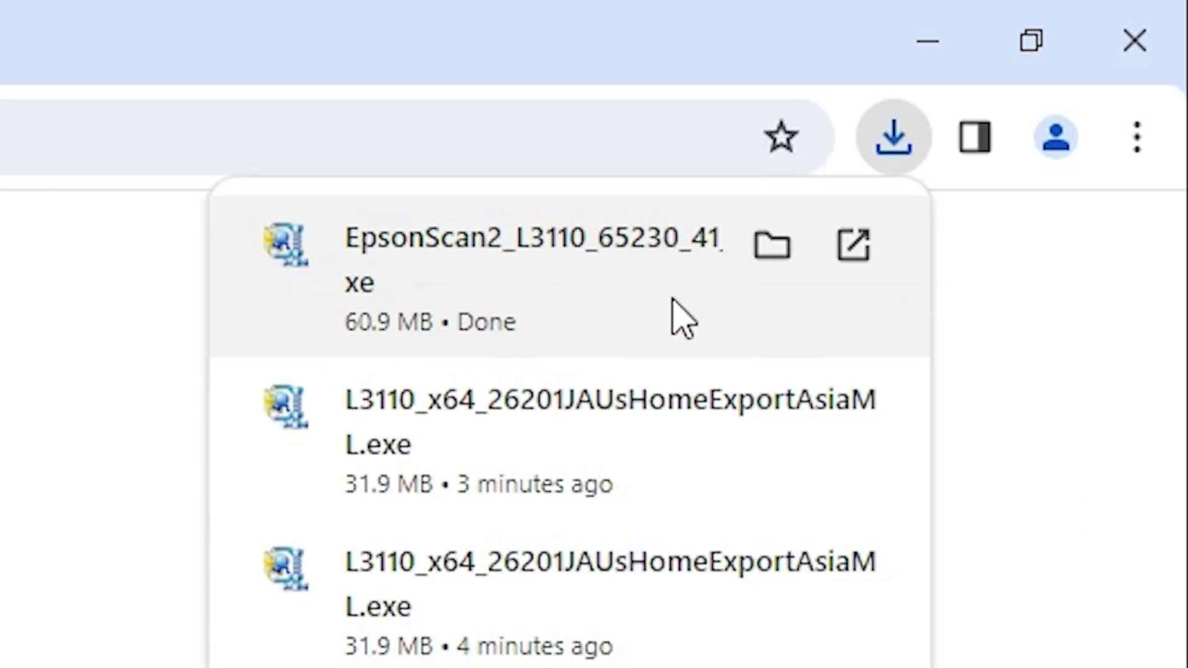
- Move the downloaded EpsonScan2 installer from its folder onto the desktop
click(774, 253)
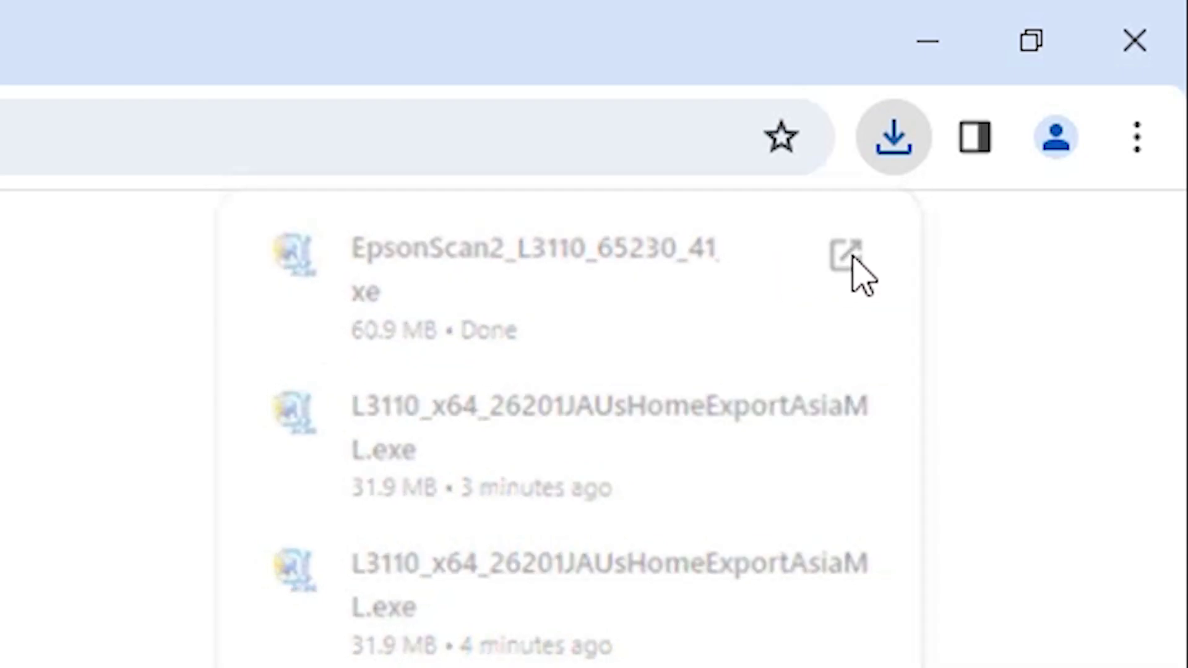
click(928, 42)
drag(480, 237, 30, 396)
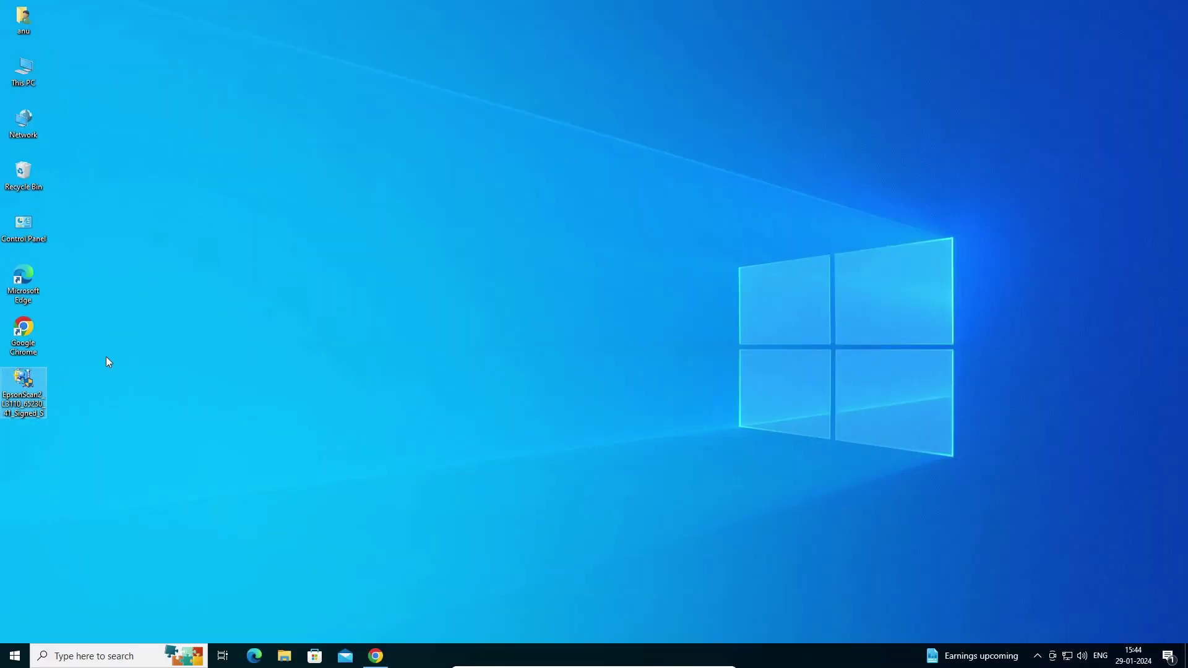
- Download the L3110 x64 printer driver from the L3100 page and show it in Downloads
click(375, 656)
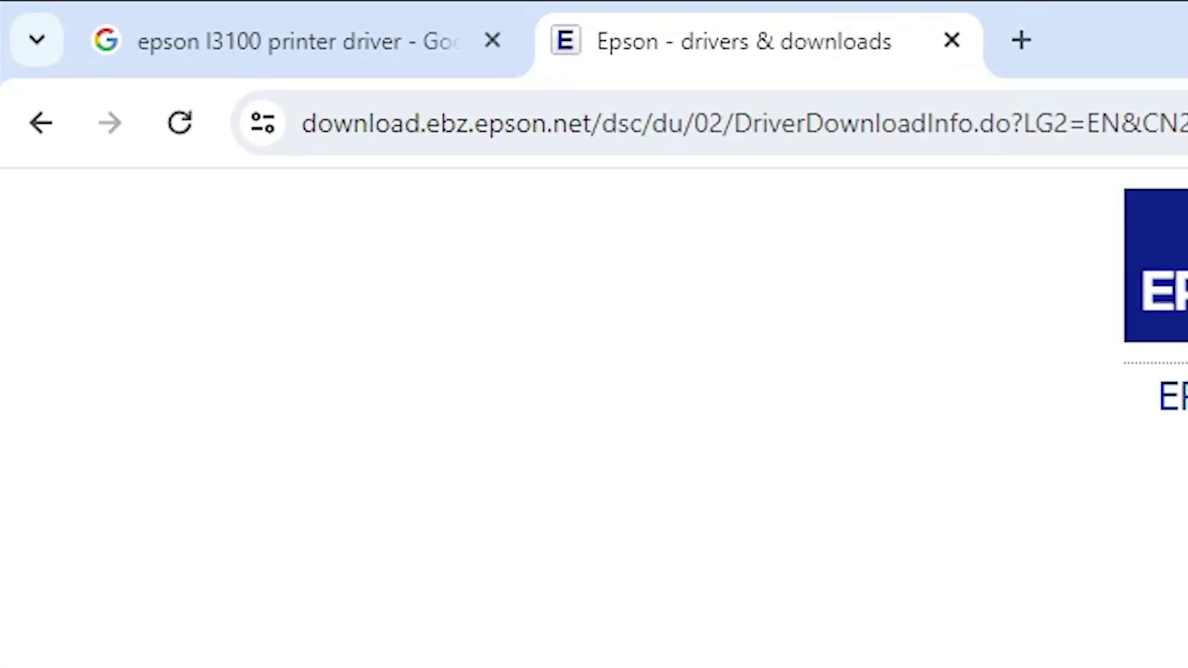
click(47, 131)
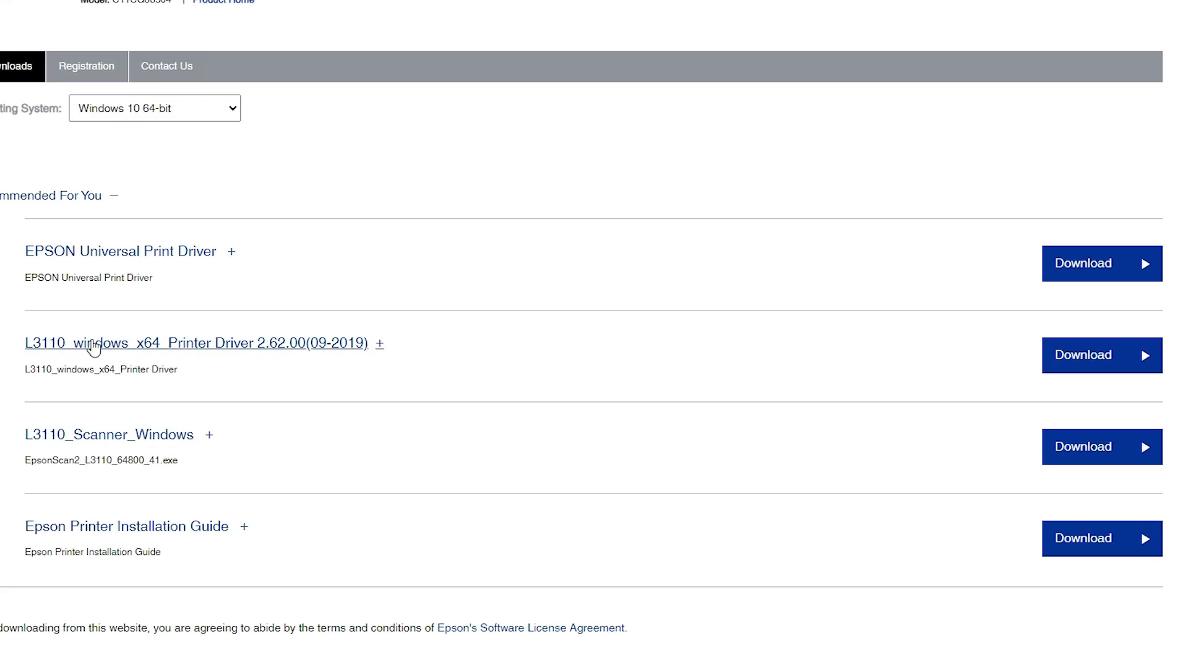
click(1120, 360)
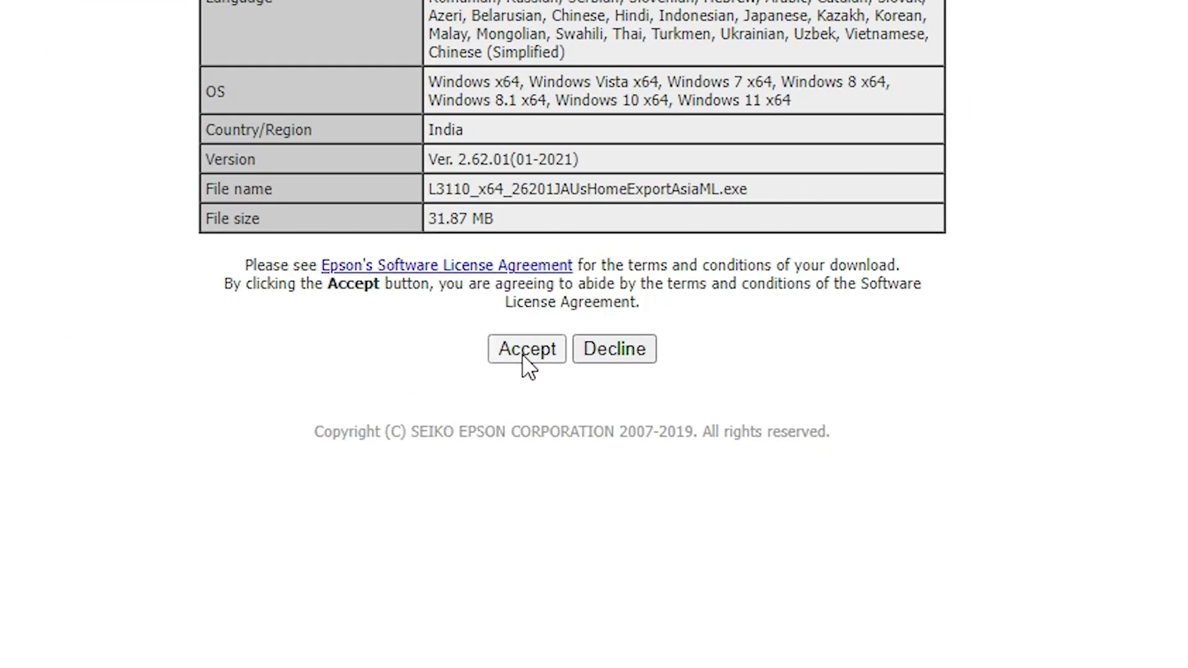
click(526, 349)
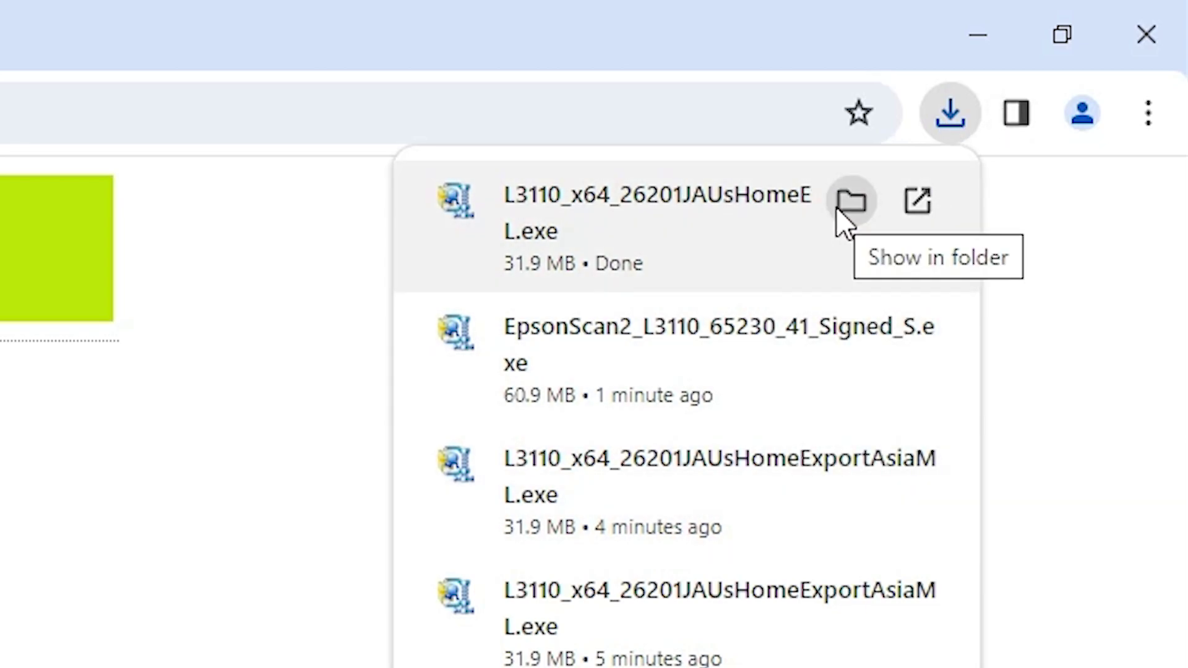
click(838, 207)
- Move the L3110_x64 driver installer from Downloads onto the desktop beside EpsonScan2
click(978, 34)
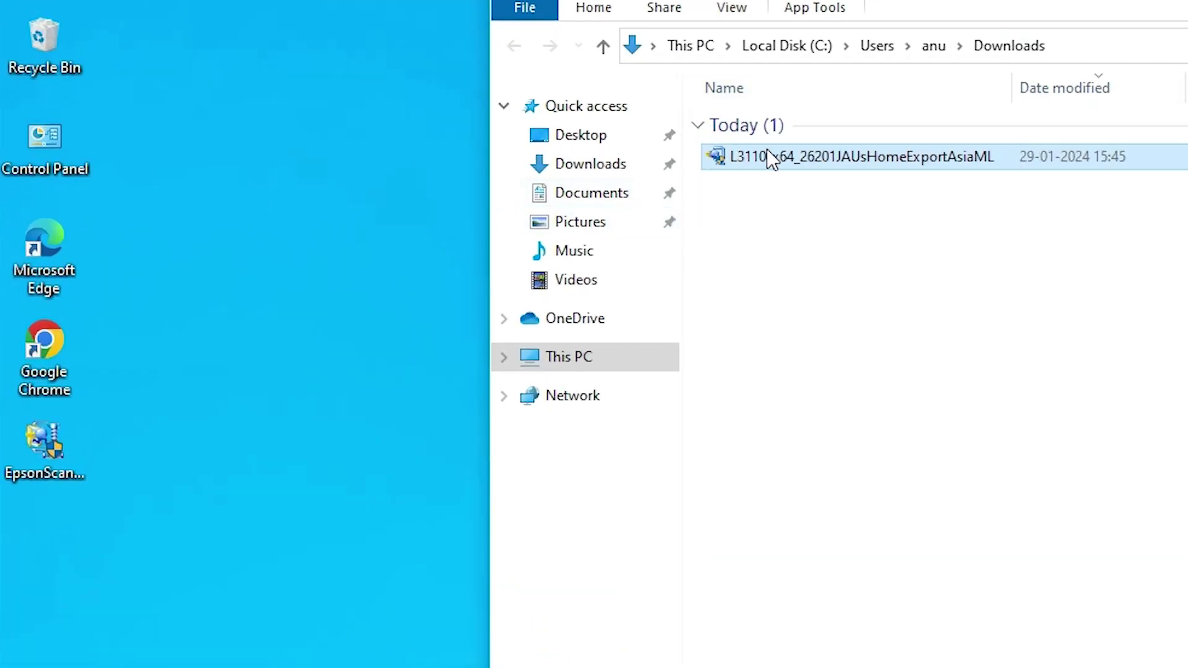
drag(394, 229, 28, 441)
drag(54, 565, 54, 566)
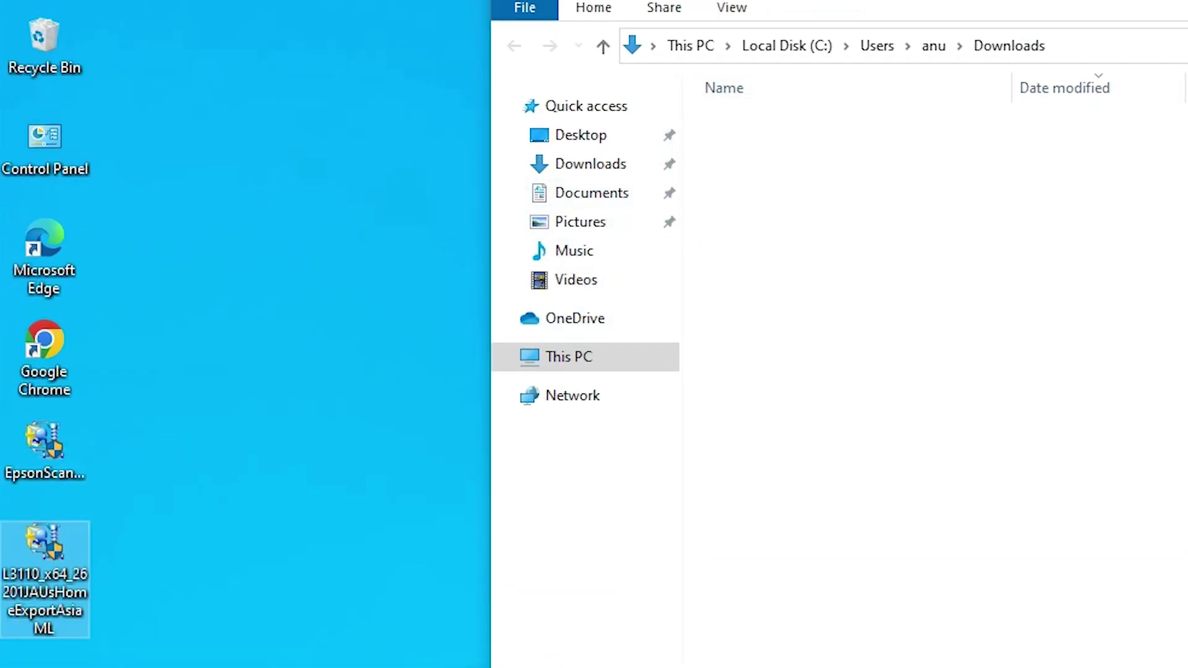
key(super+d)
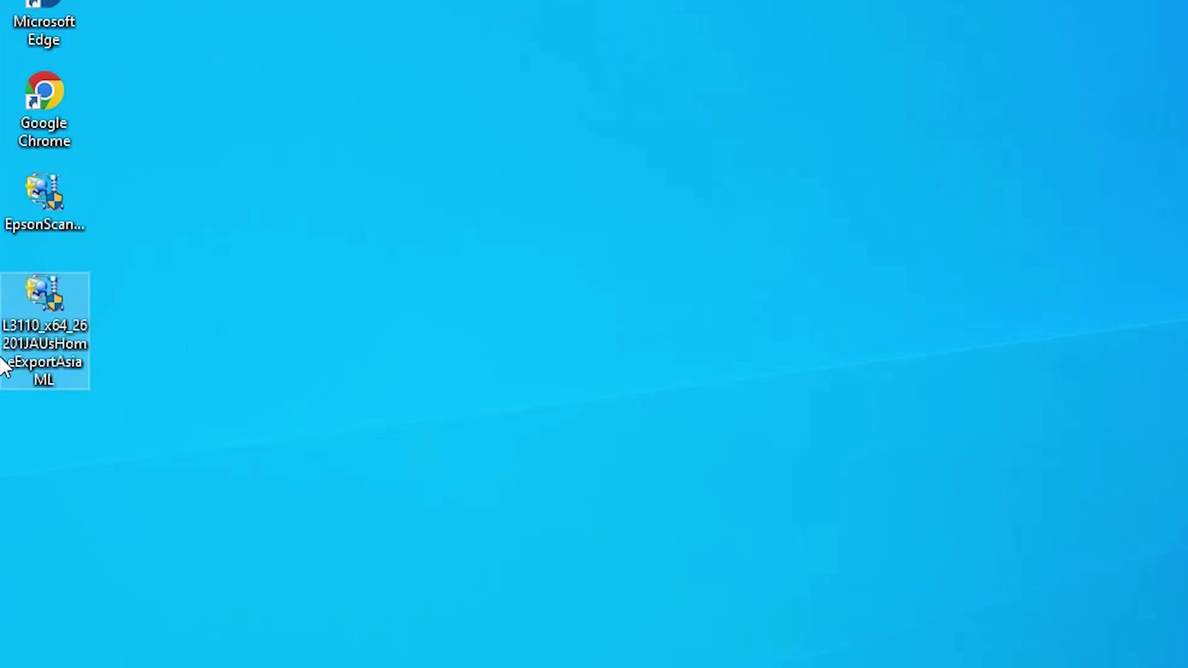
- Extract the L3110 driver archive with WinRAR into a desktop folder of the same name
right_click(56, 314)
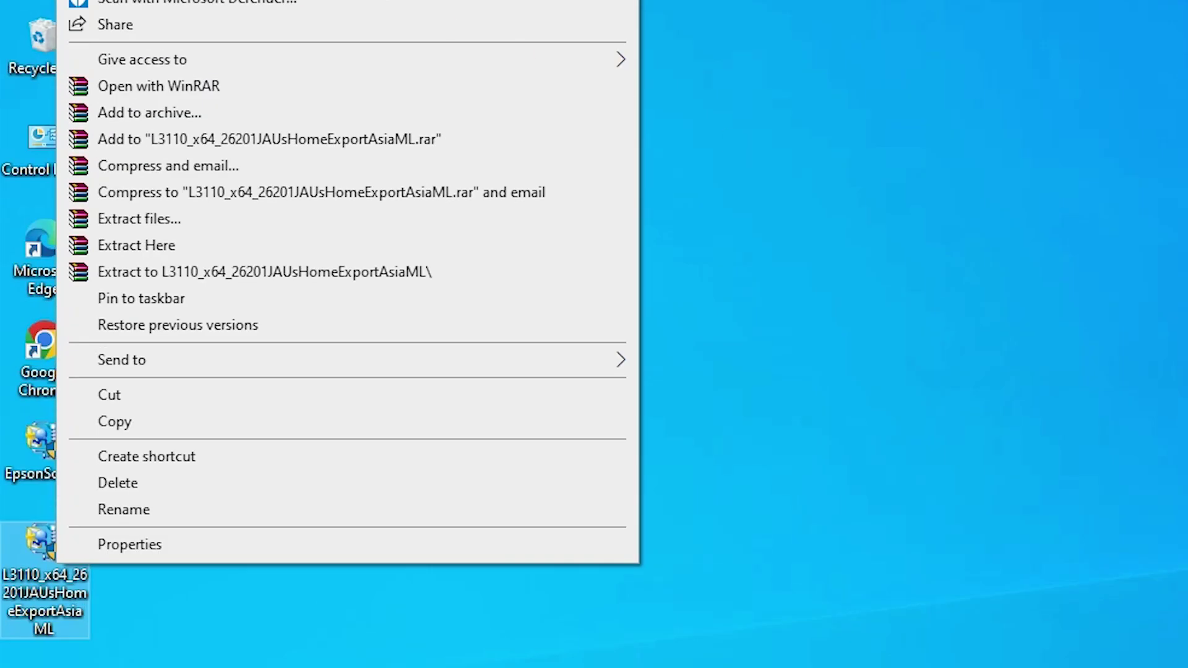
click(191, 221)
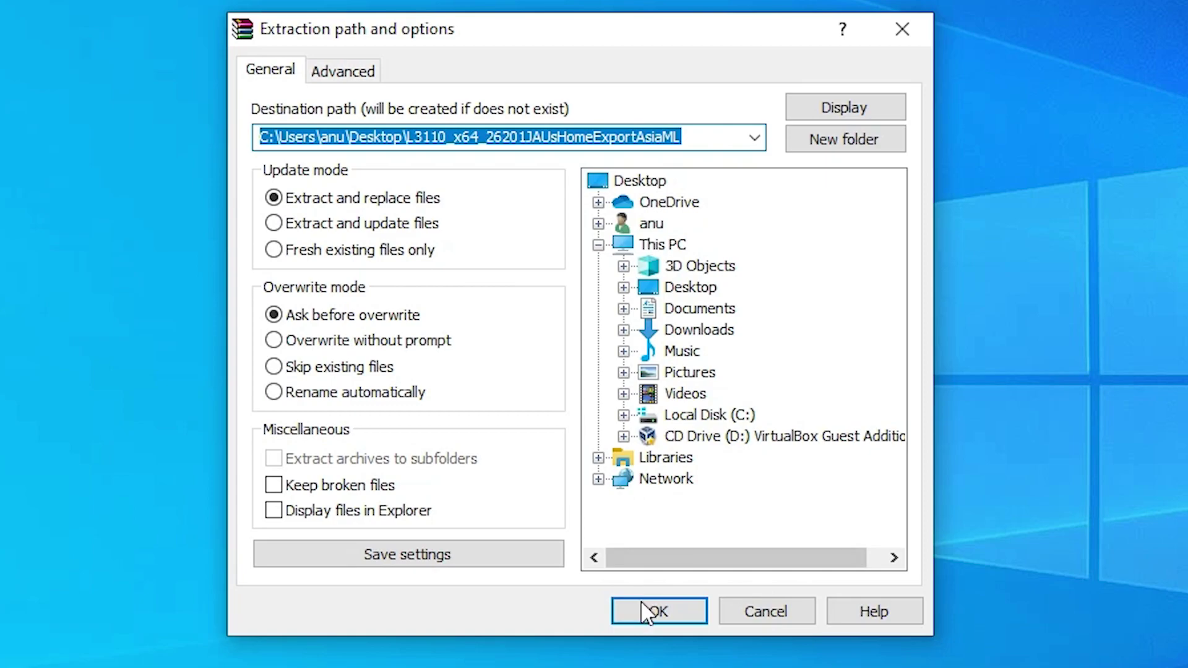
click(644, 610)
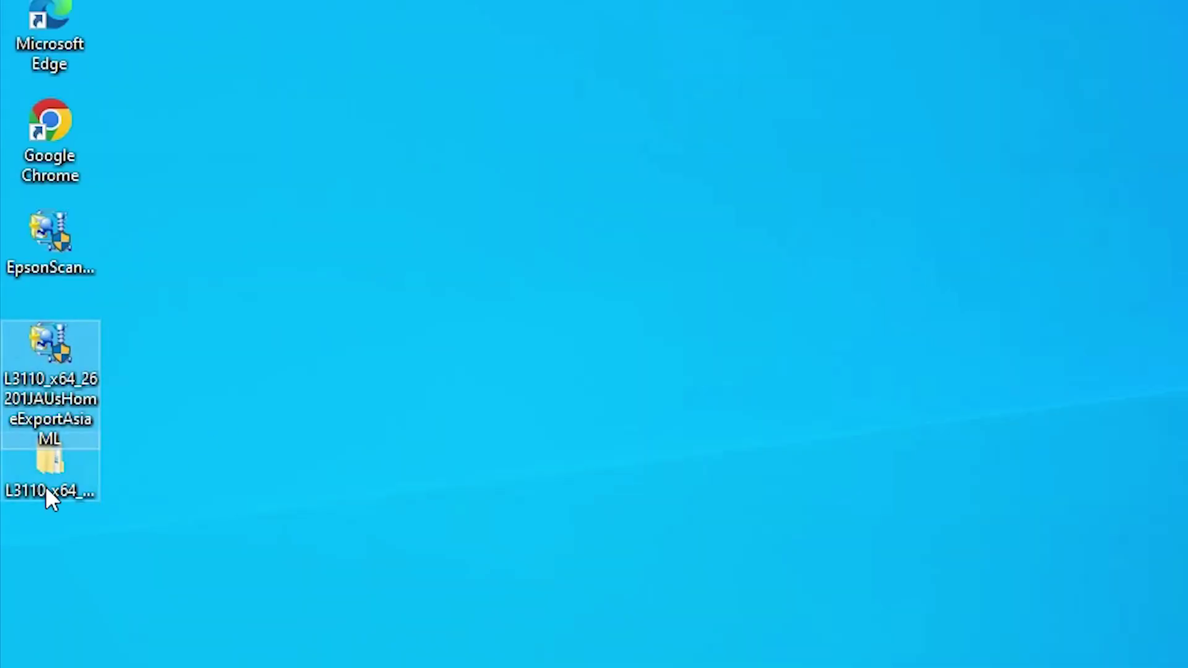
- Open the extracted L3110 folder down to its WINX64 driver subfolder
click(45, 487)
double_click(45, 488)
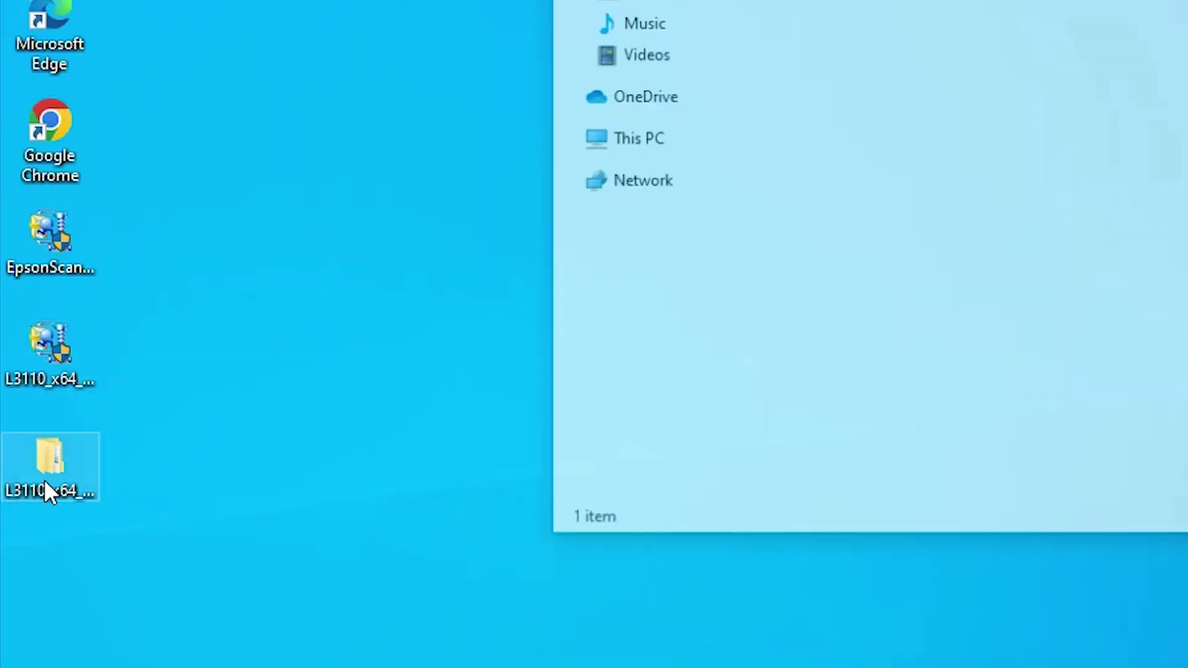
double_click(445, 254)
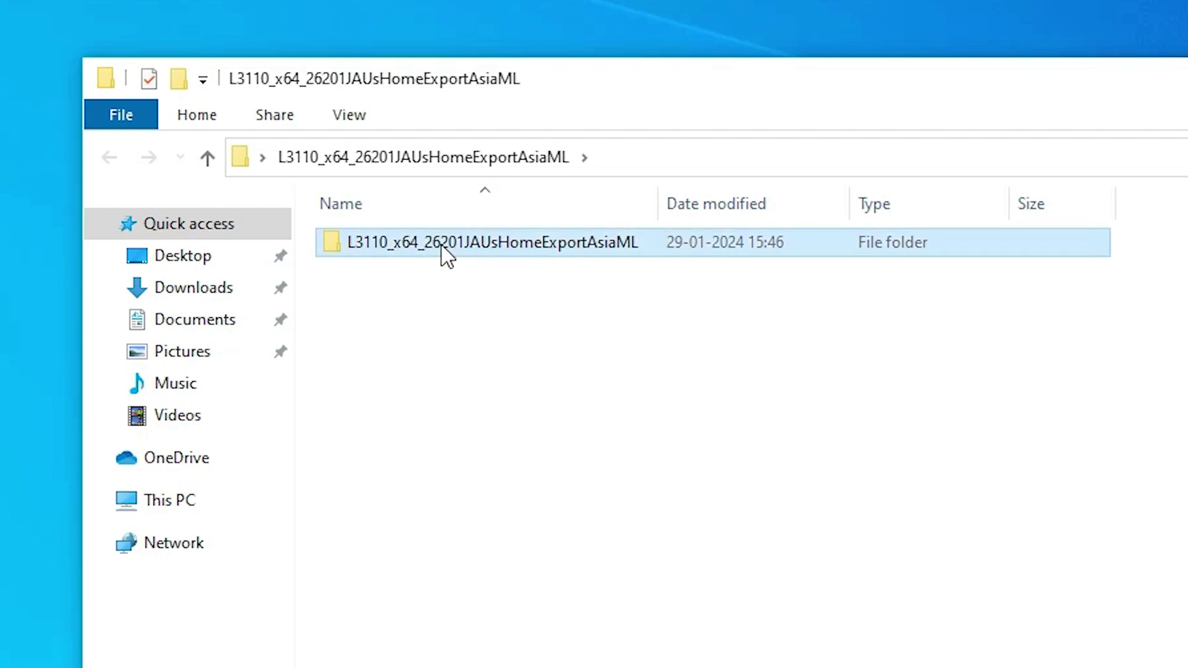
double_click(423, 257)
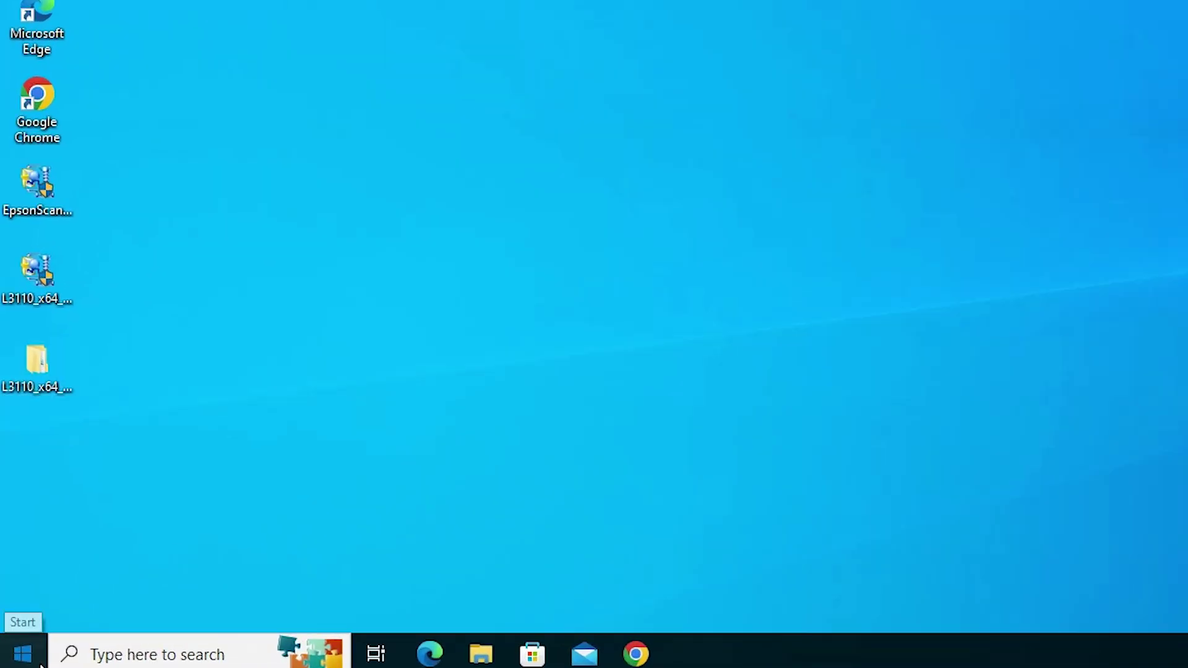
- Open Printers & scanners settings and start adding a printer
click(23, 654)
text(pr)
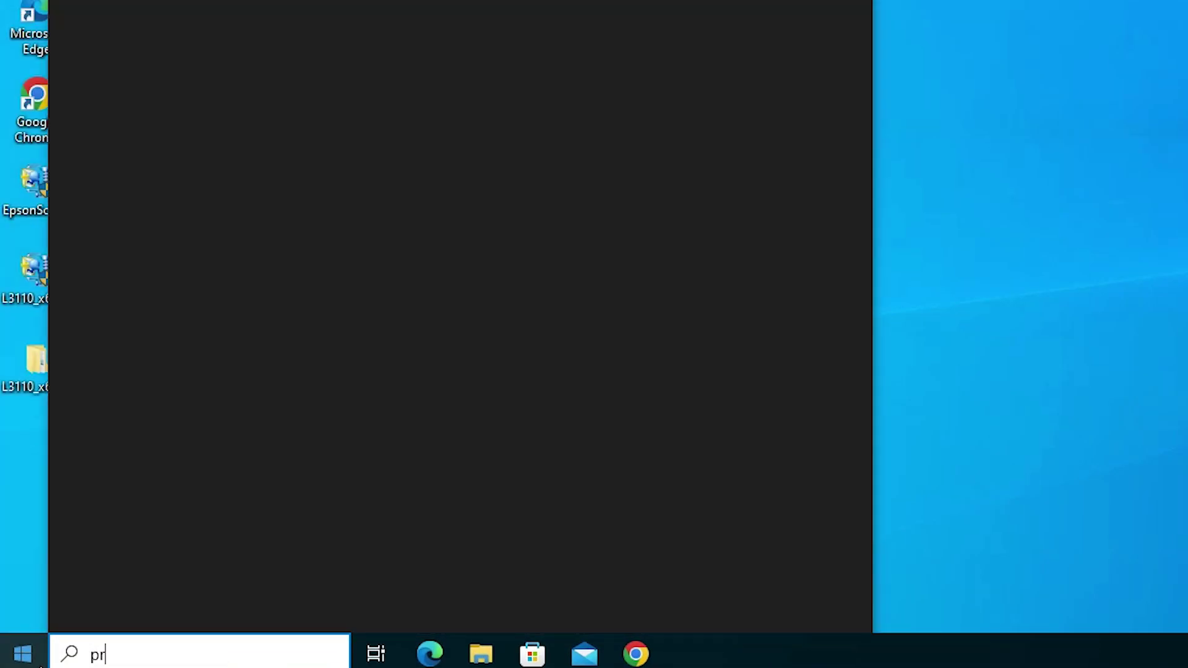
click(236, 70)
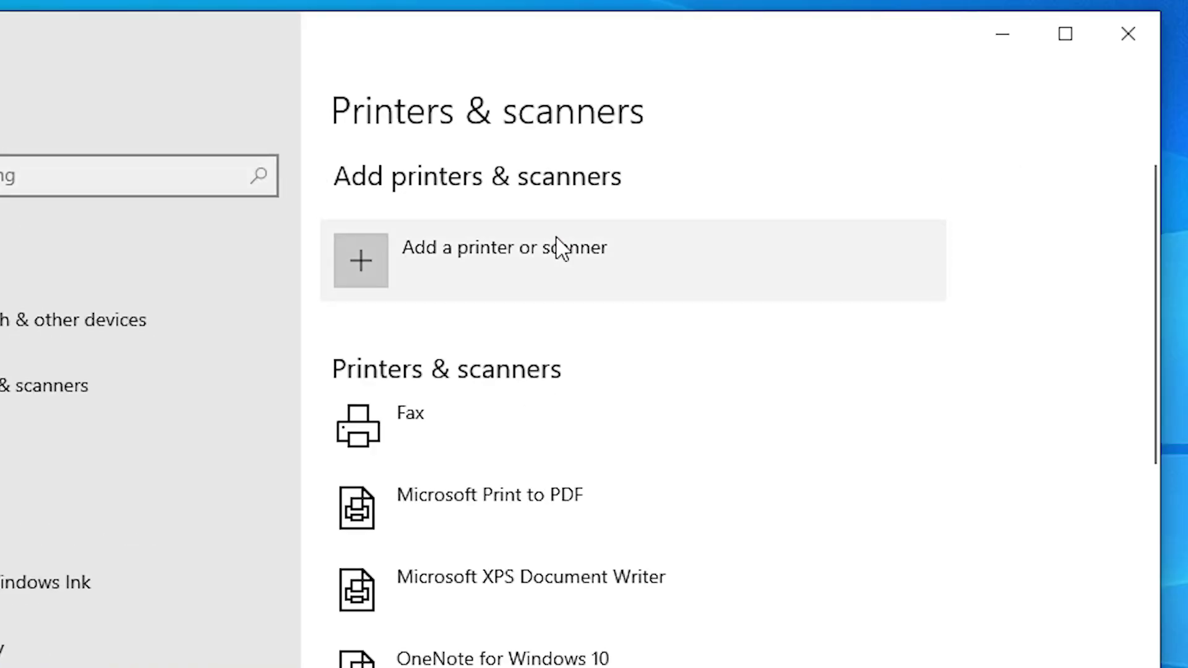
click(580, 265)
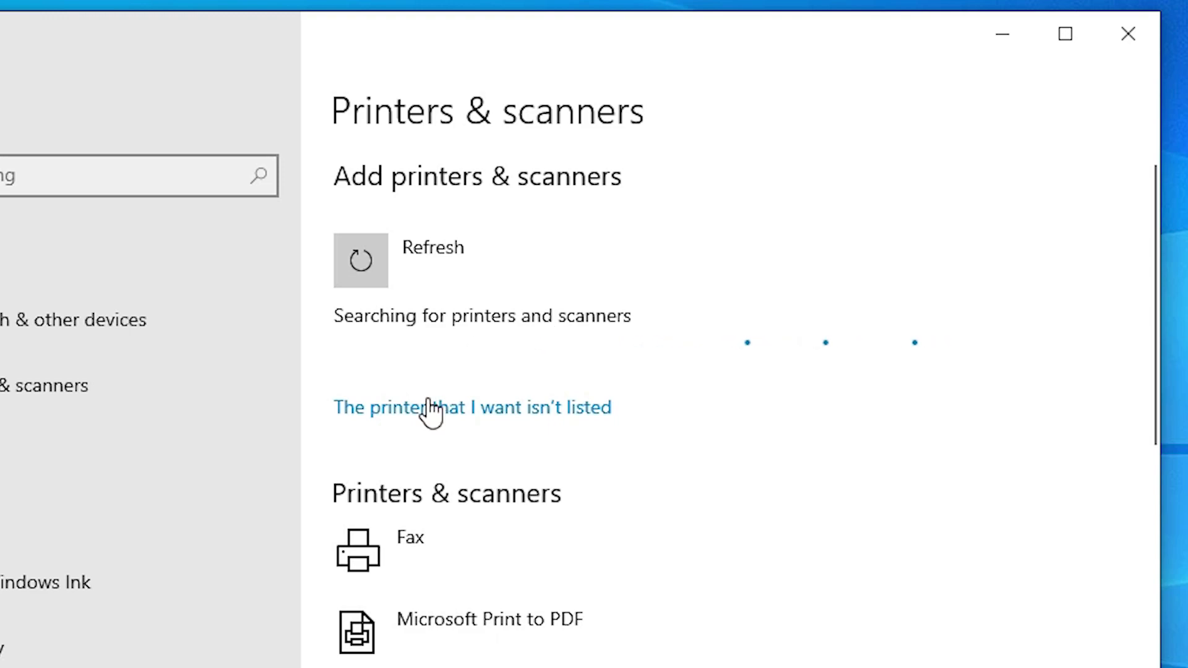
- Choose adding a local printer manually and assign it the USB_001 local port
click(428, 406)
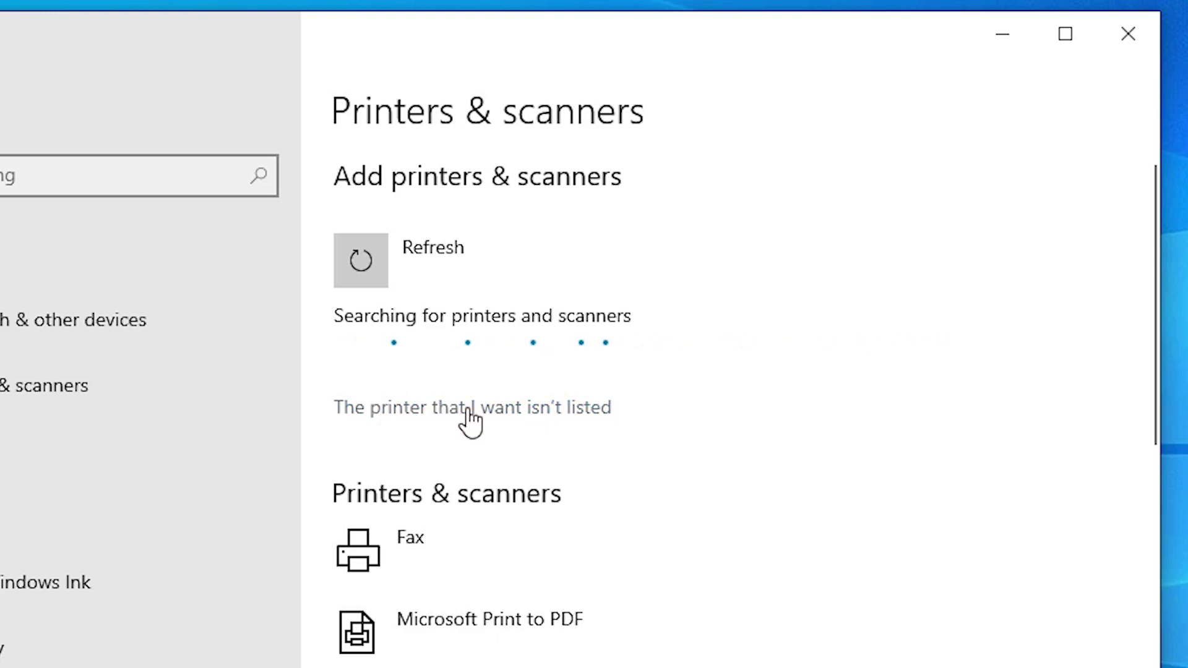
click(585, 411)
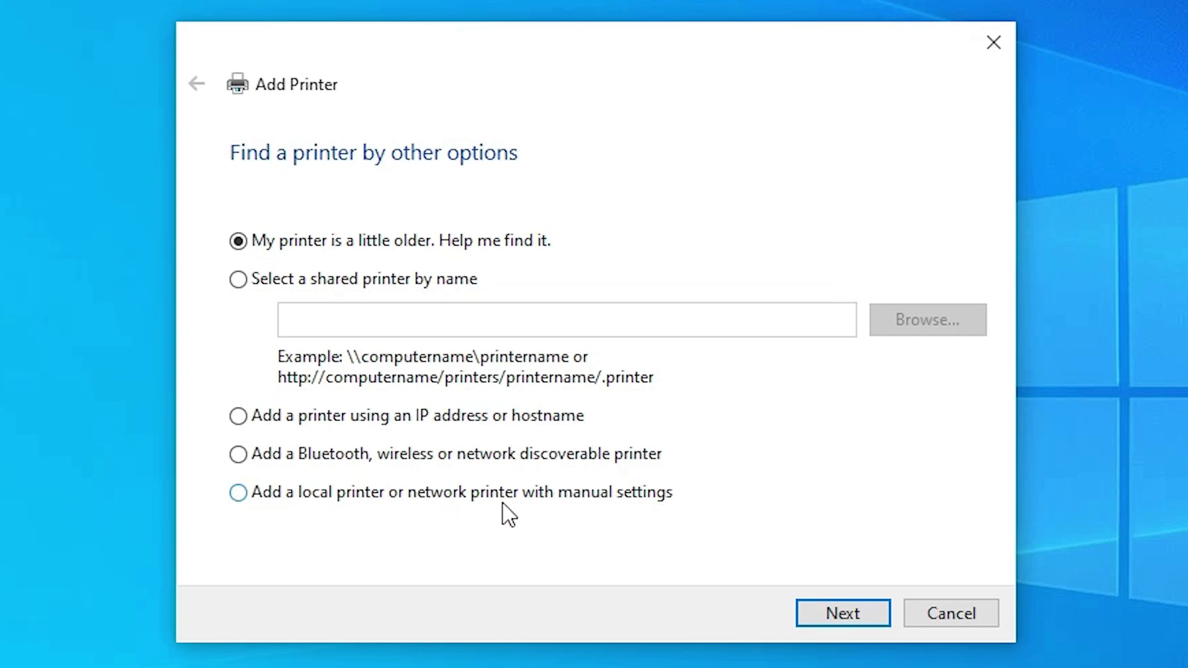
click(555, 499)
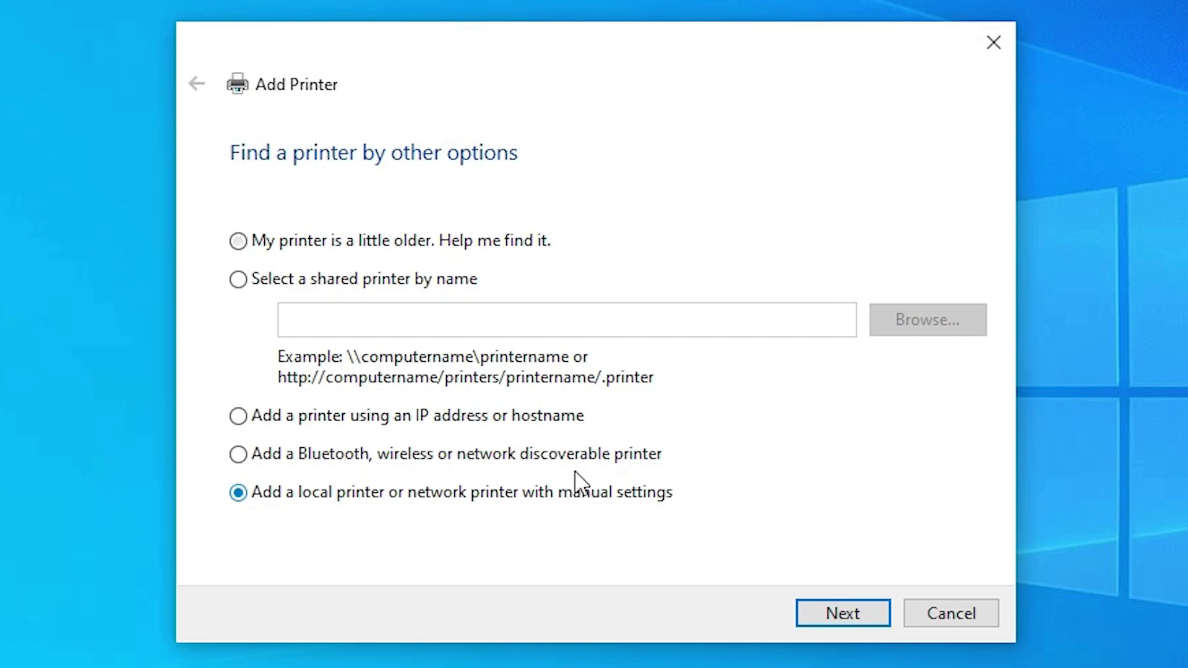
click(844, 604)
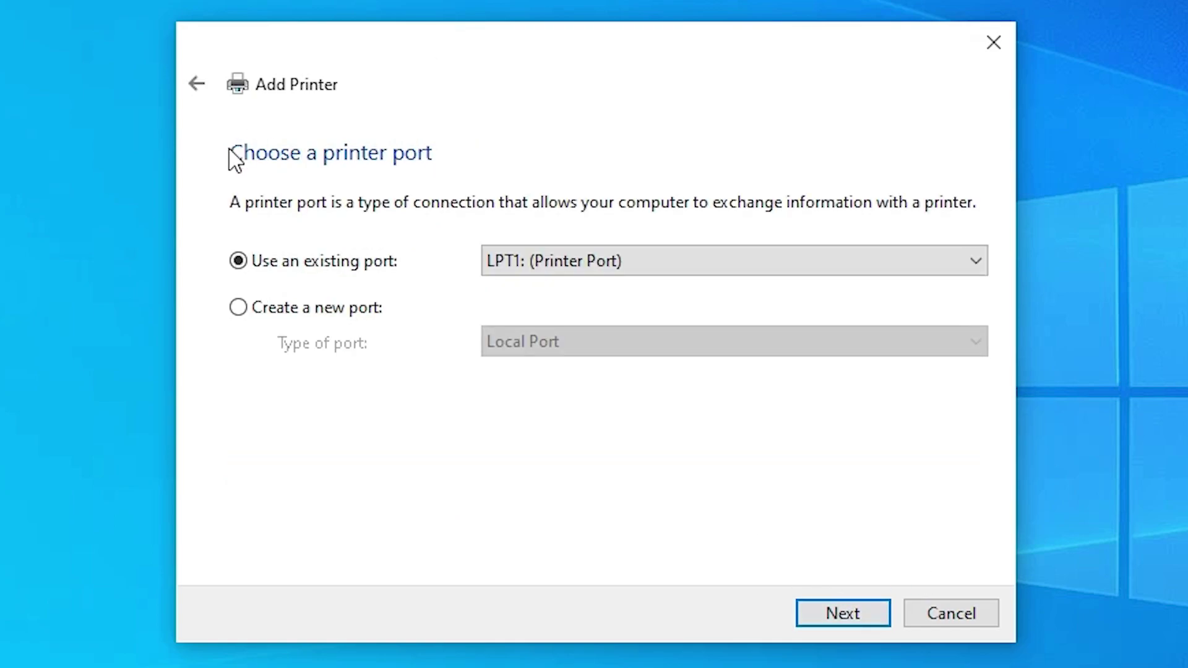
click(635, 269)
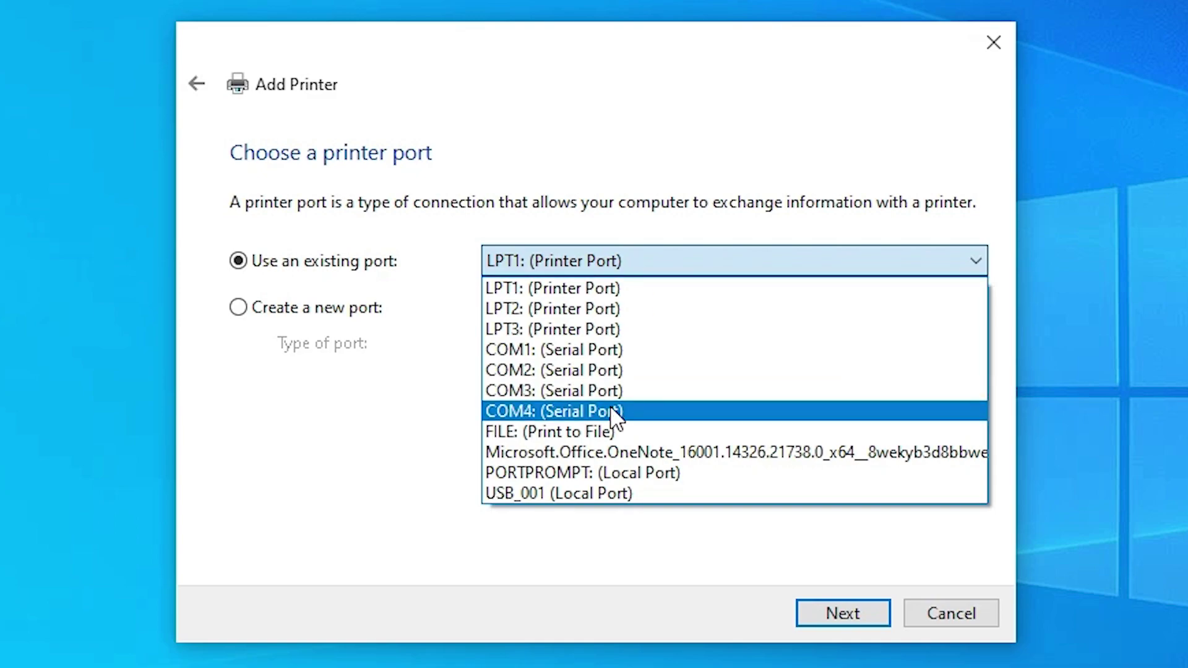
click(603, 498)
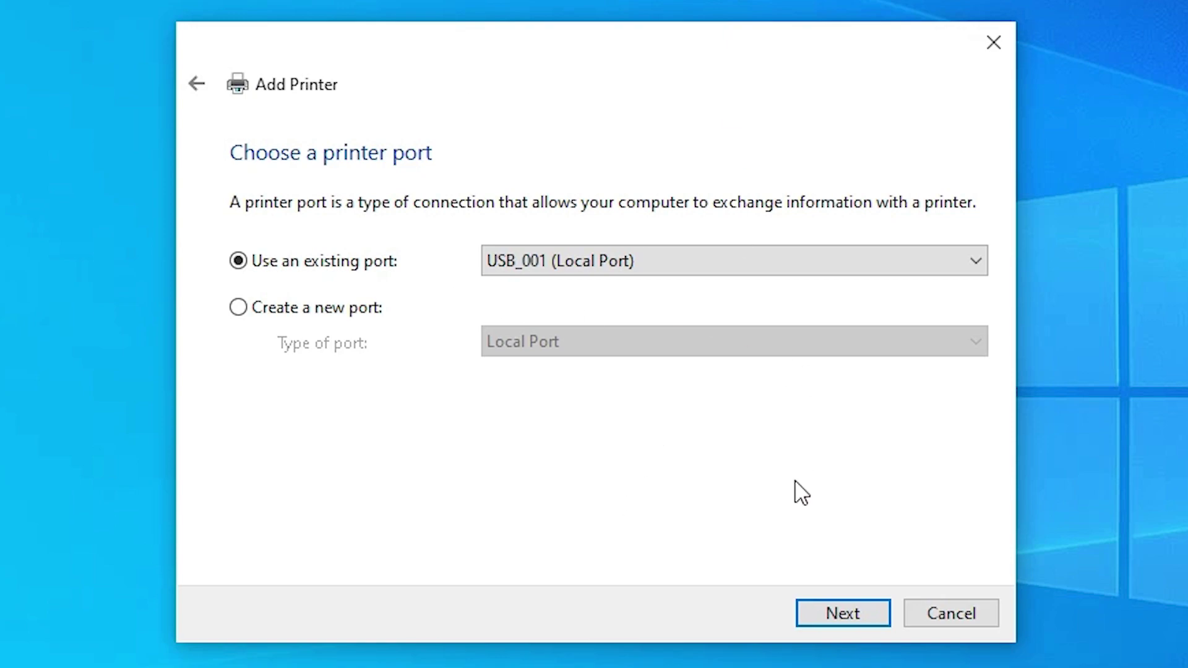
- Choose to supply the printer driver from disk and browse to the desktop
click(863, 613)
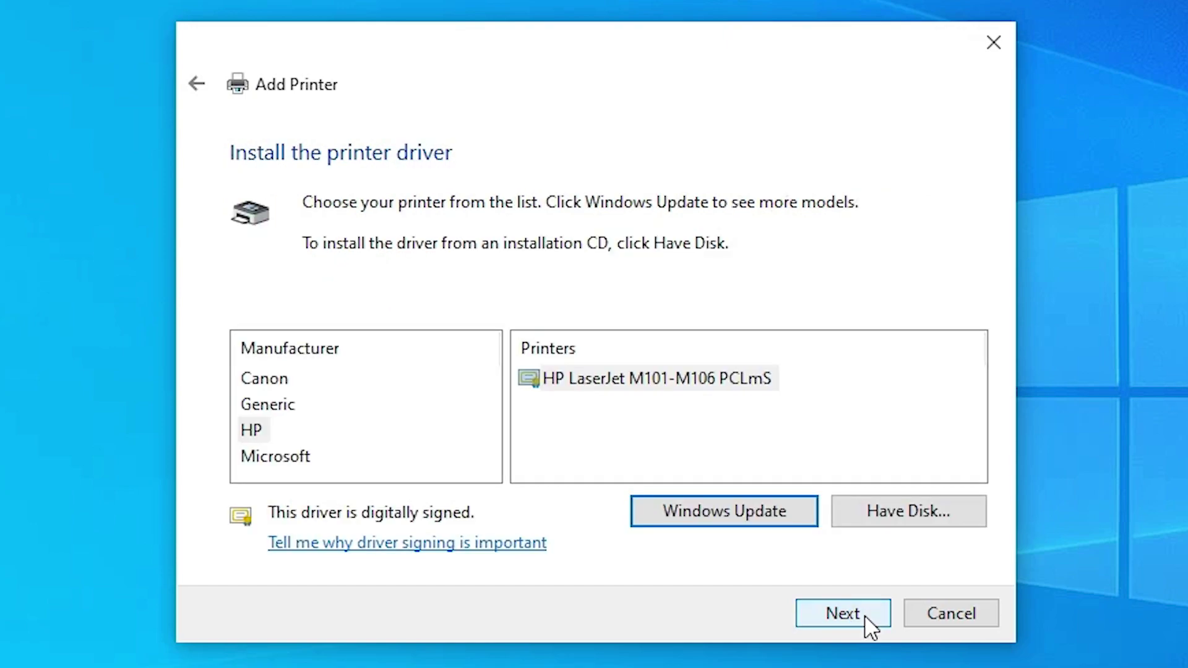
click(939, 503)
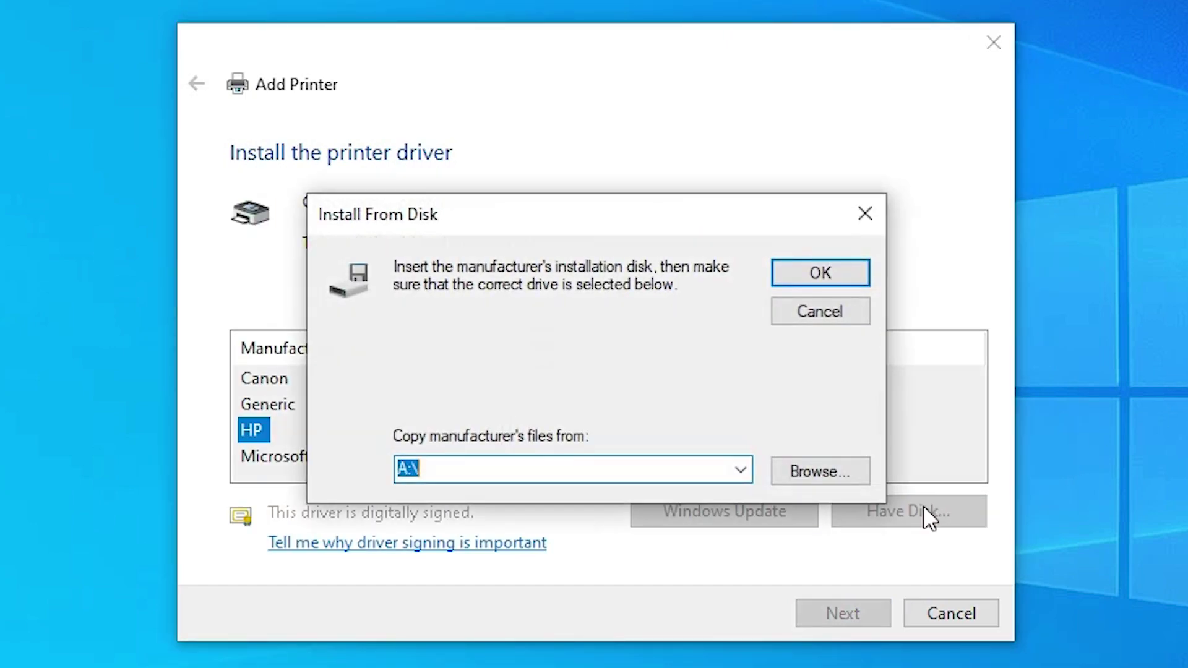
click(821, 470)
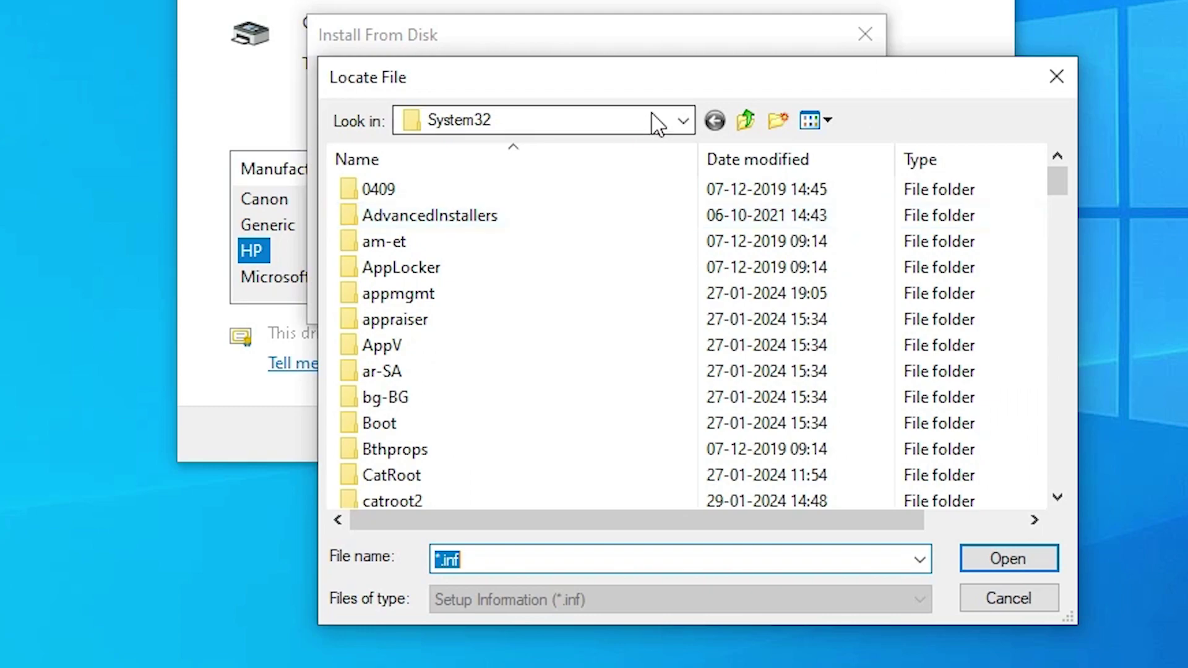
click(655, 299)
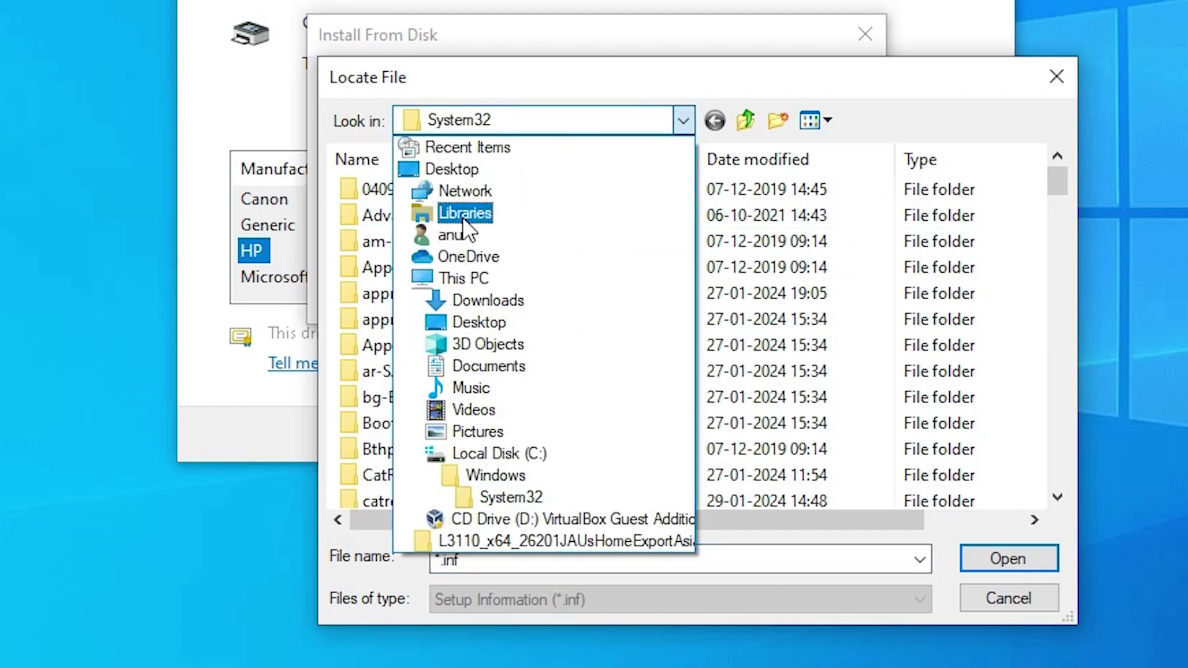
click(470, 173)
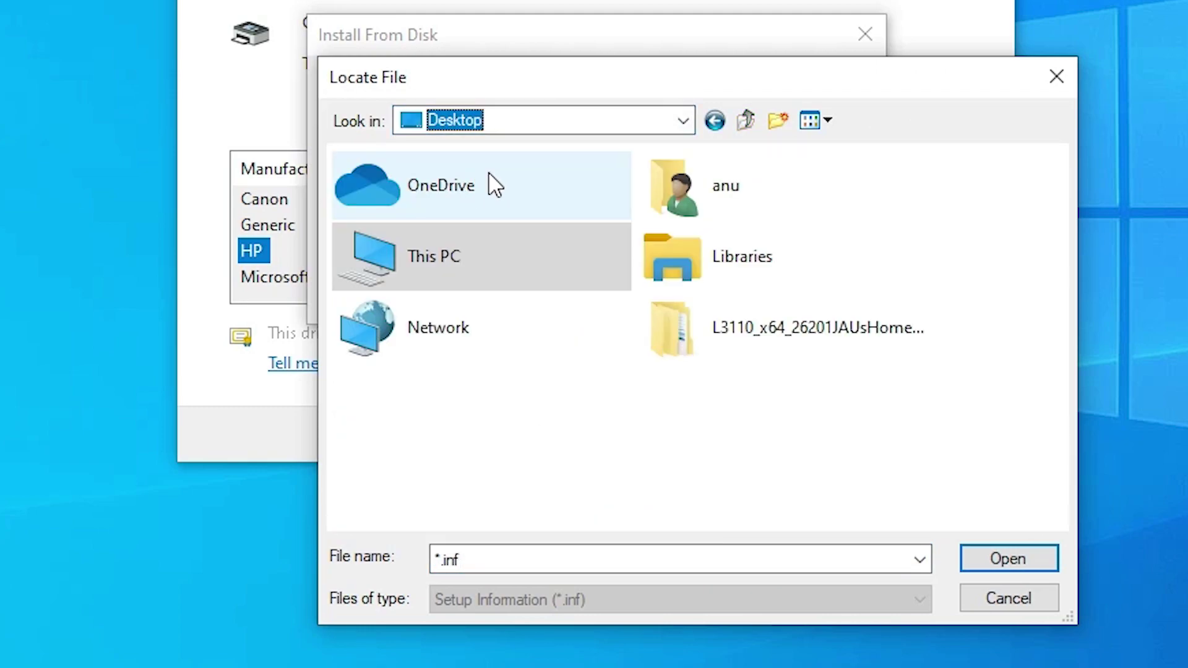
- Load the E_WF1UPE setup file from the L3110 WINX64 folder as the driver source
click(762, 329)
double_click(762, 329)
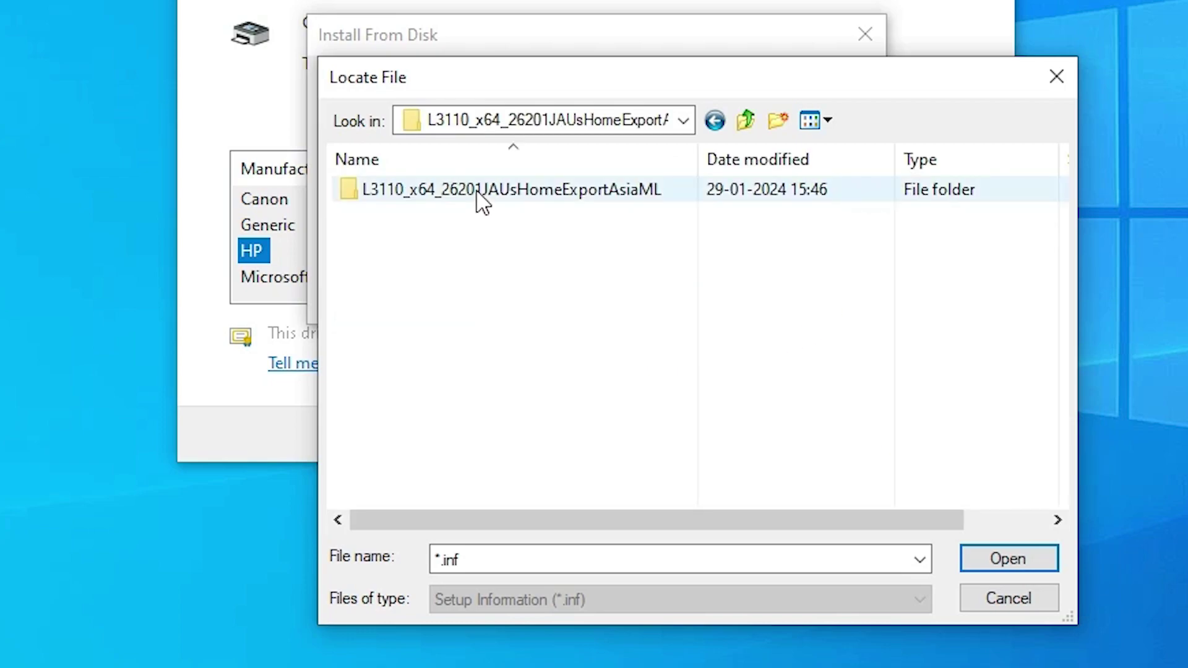
double_click(382, 200)
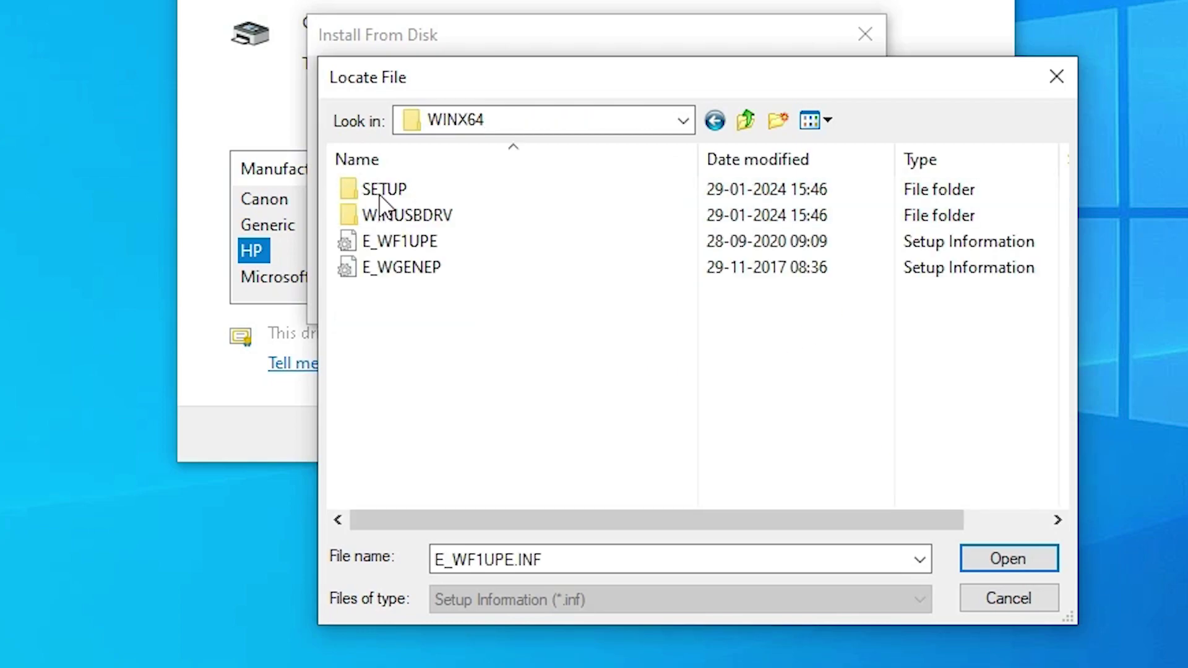
click(425, 270)
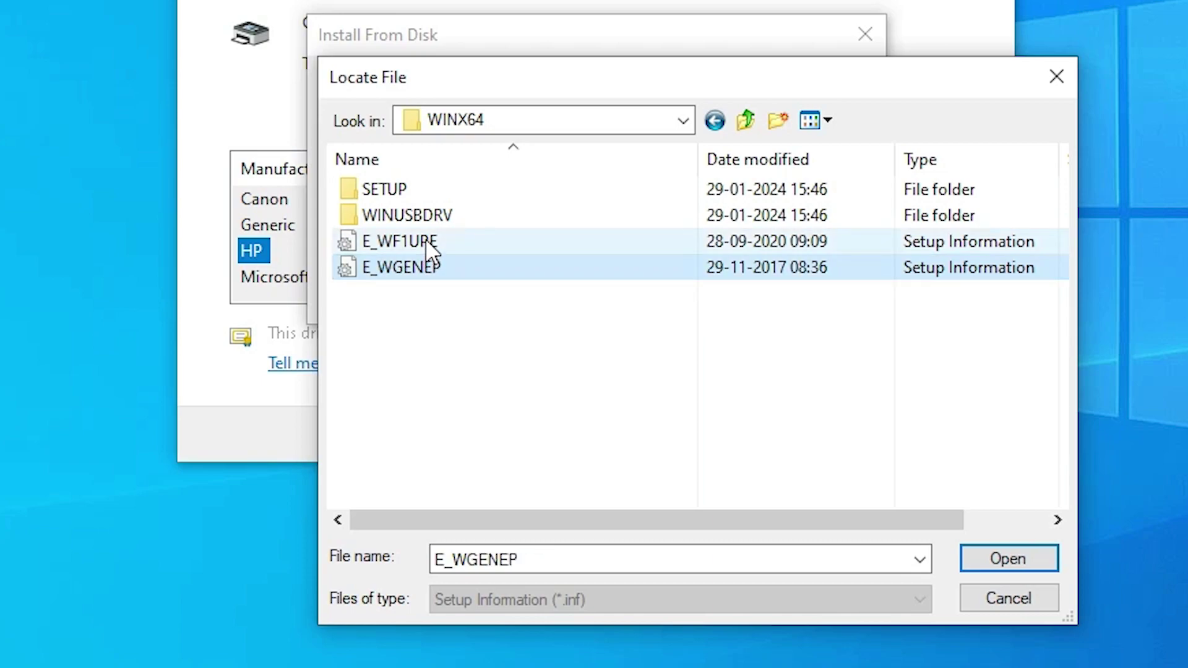
click(430, 245)
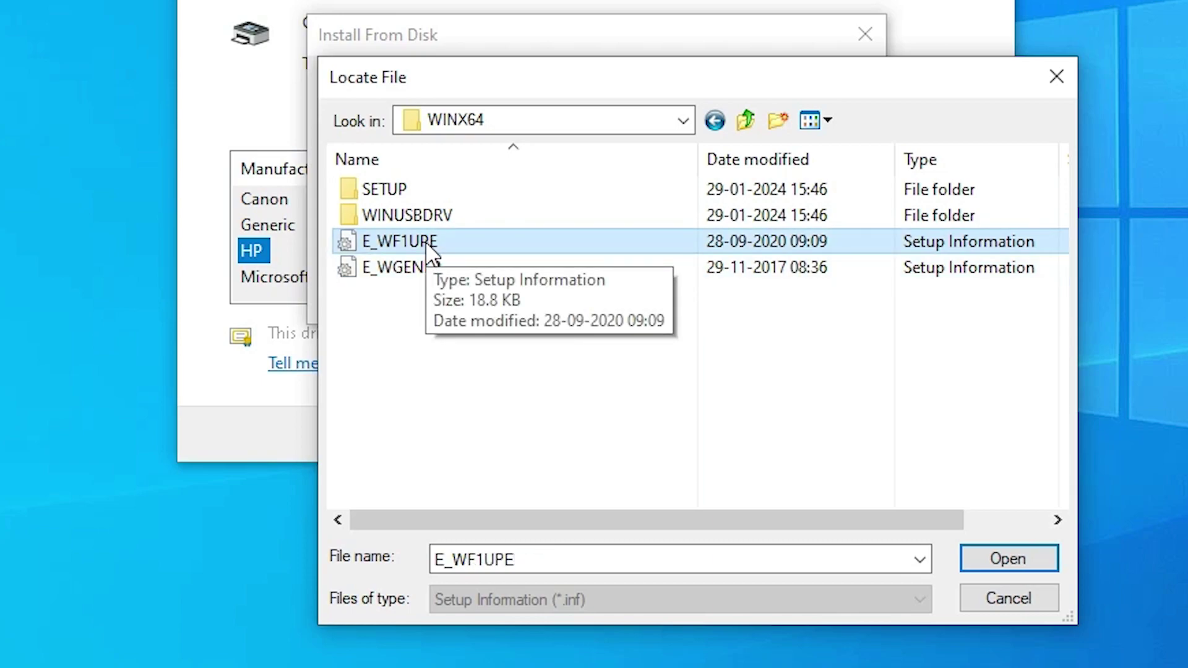
click(998, 558)
click(822, 96)
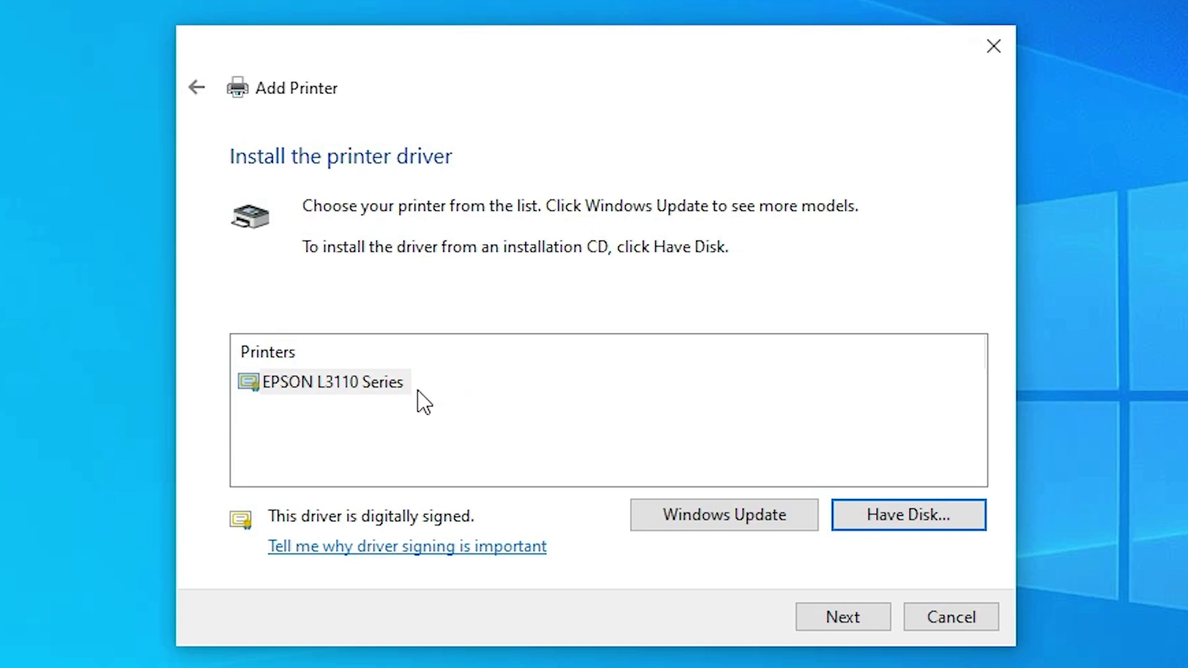
- Select the EPSON L3110 Series driver, rename the printer to 'EPSON L3100', and install it
click(362, 385)
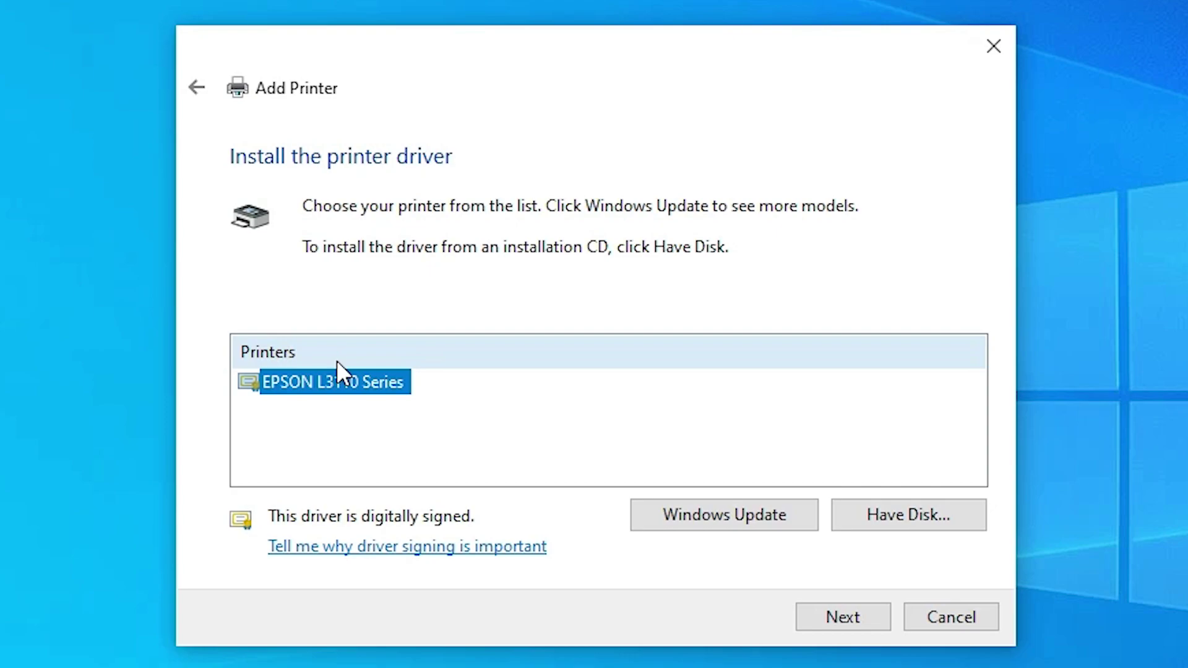
click(849, 616)
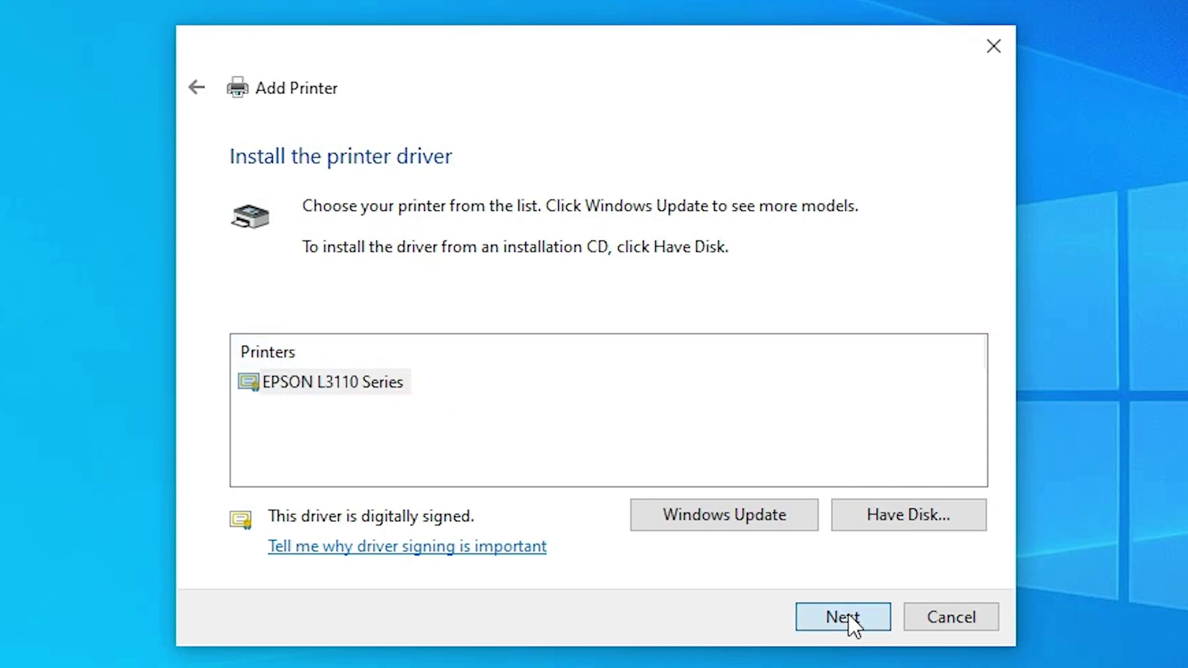
click(543, 212)
click(496, 210)
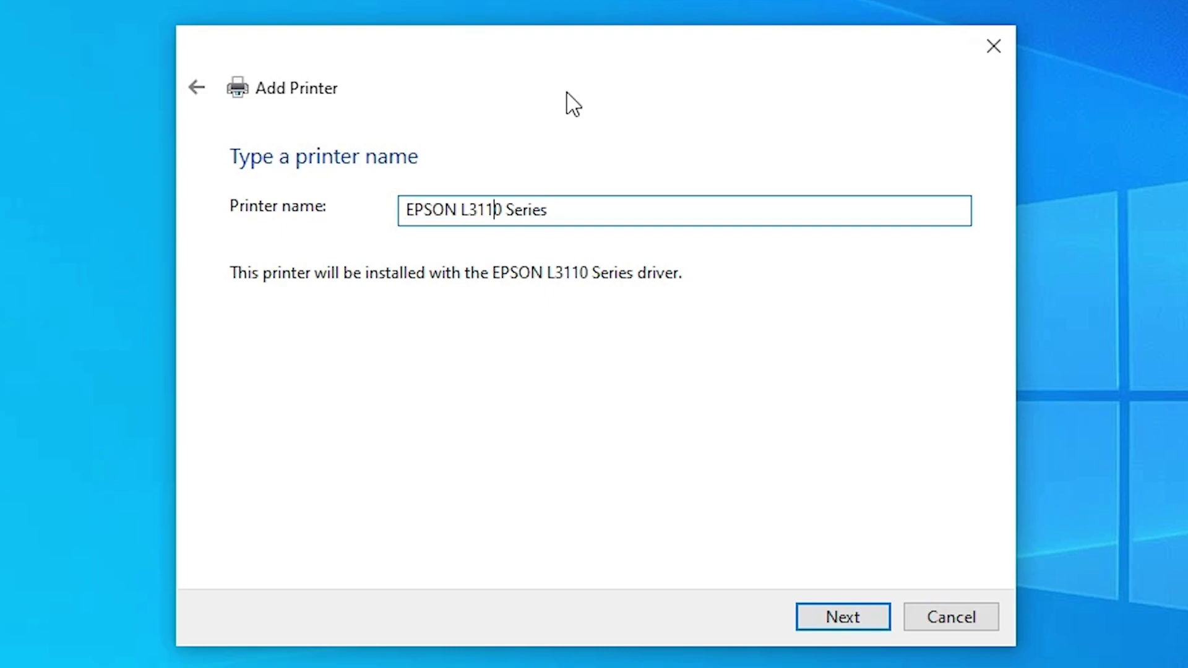
key(BackSpace)
text(0)
click(556, 208)
drag(508, 209, 626, 207)
key(BackSpace)
click(811, 613)
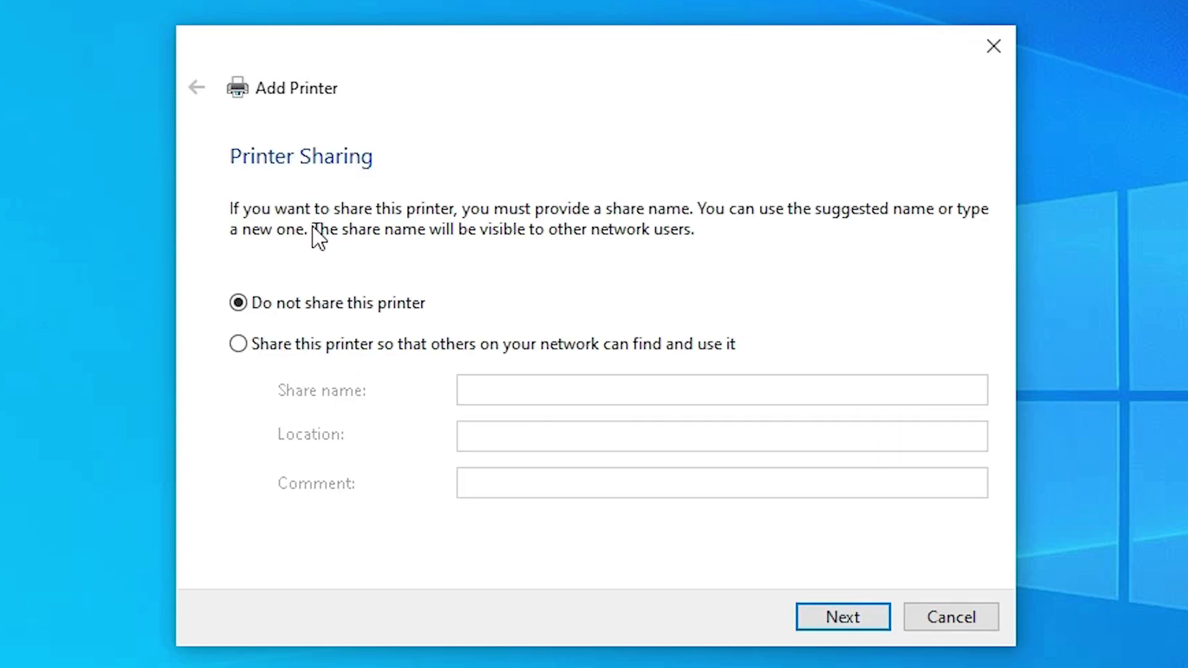
- Leave EPSON L3100 unshared, print a test page, and finish the wizard
click(275, 349)
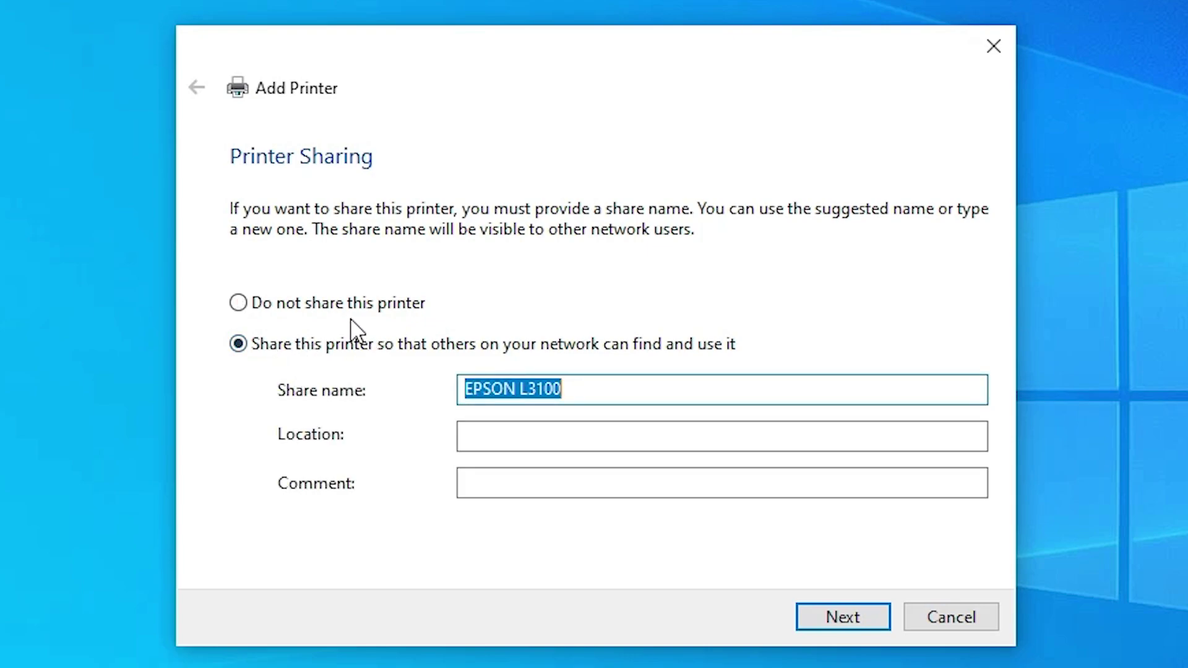
click(338, 302)
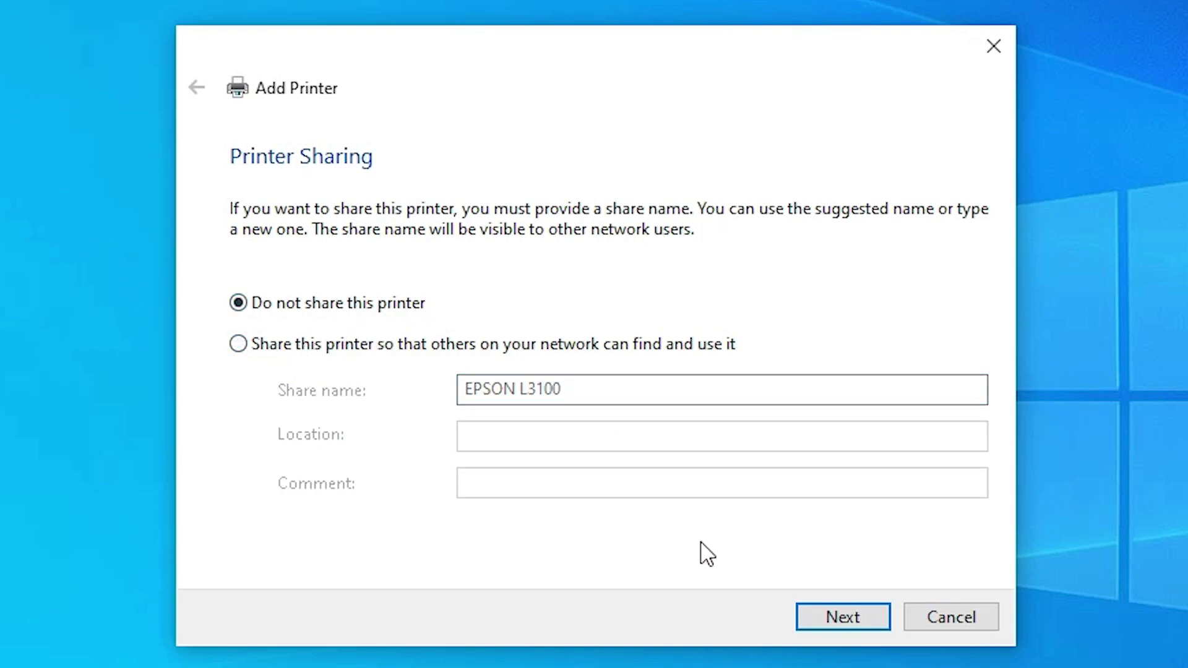
click(830, 620)
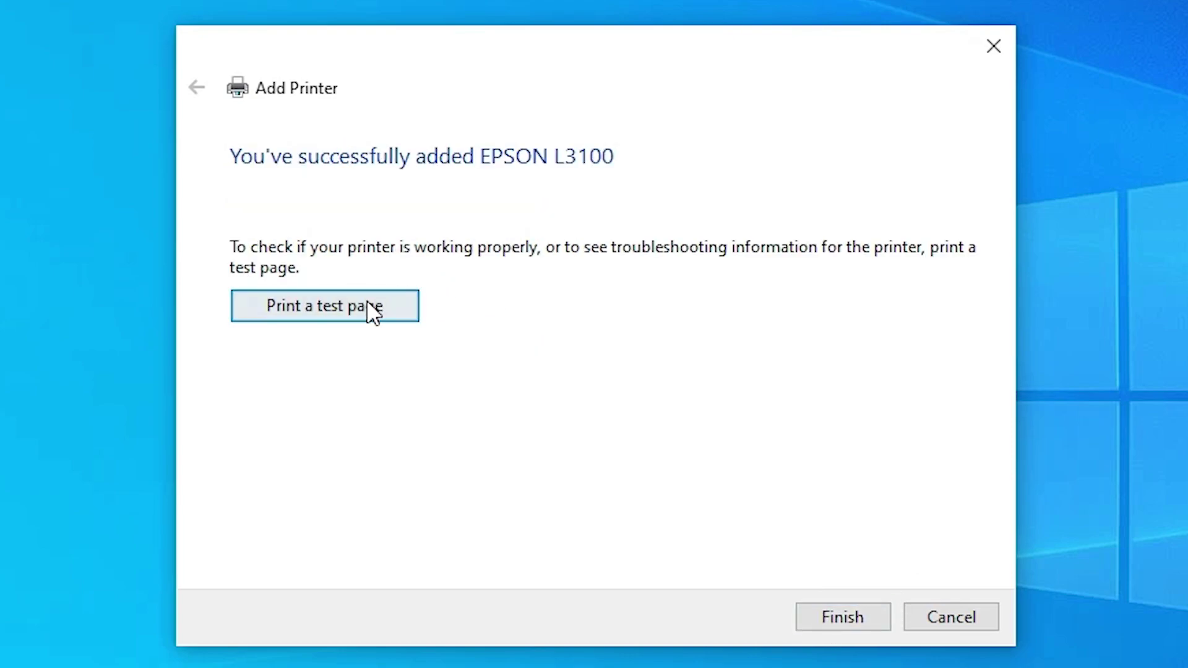
click(346, 318)
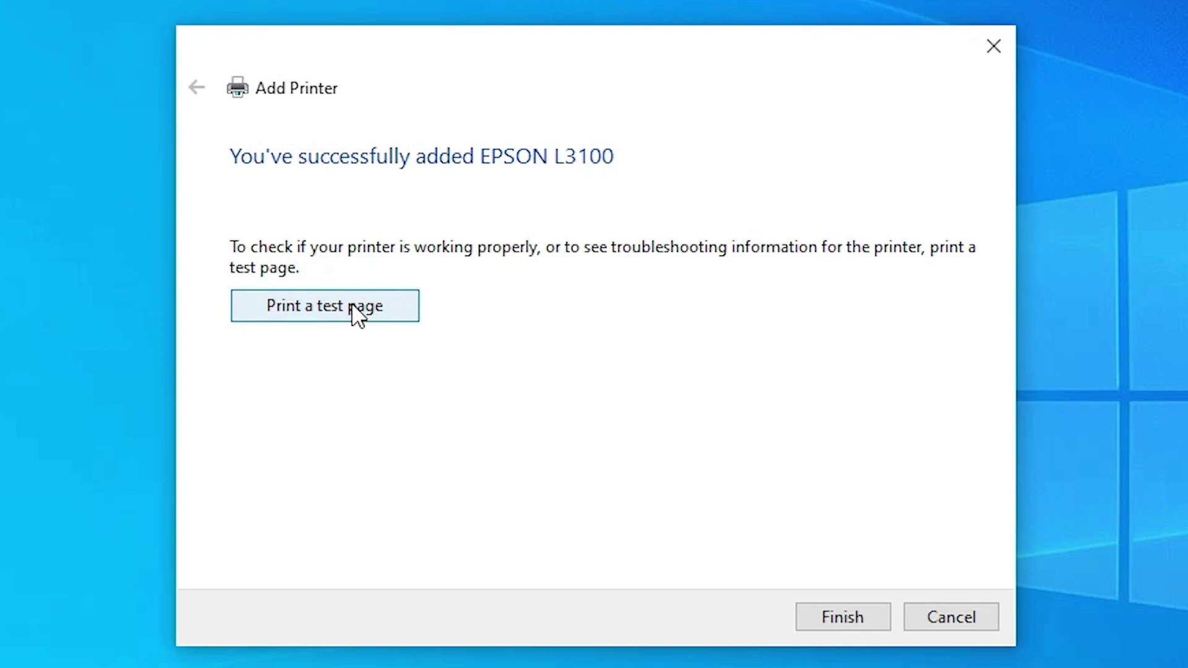
click(843, 619)
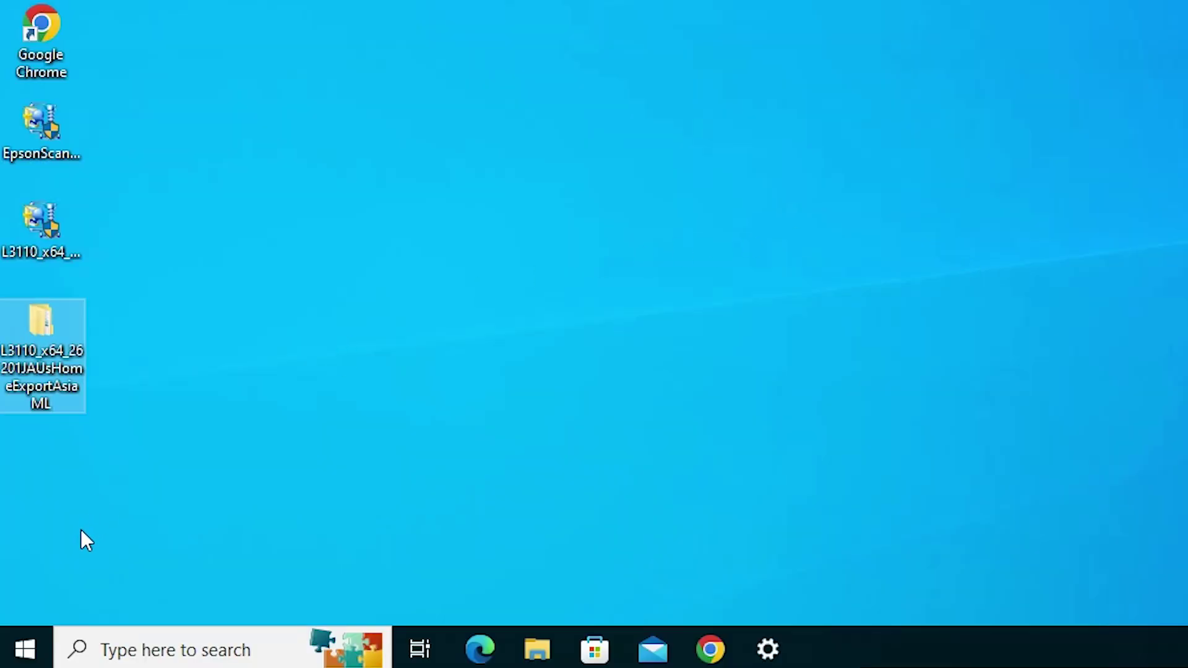
- Restart the computer from the Start menu's power options
click(27, 647)
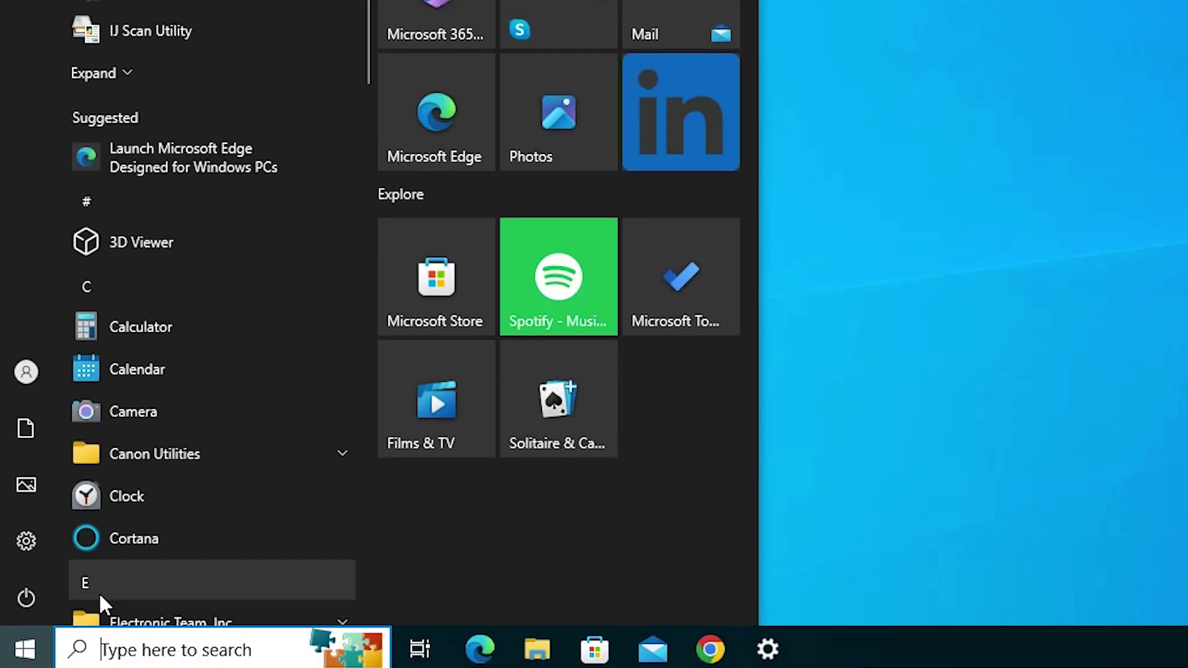
click(28, 598)
click(84, 536)
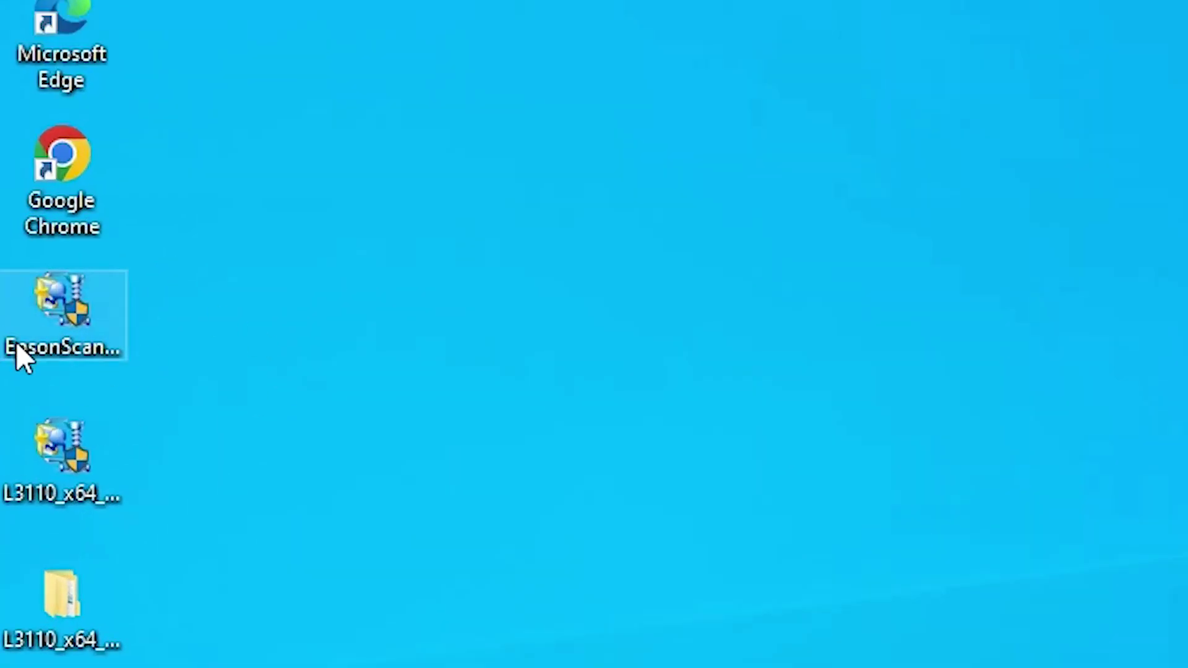
- Run the EpsonScan2 installer as administrator and approve the UAC prompt
right_click(44, 328)
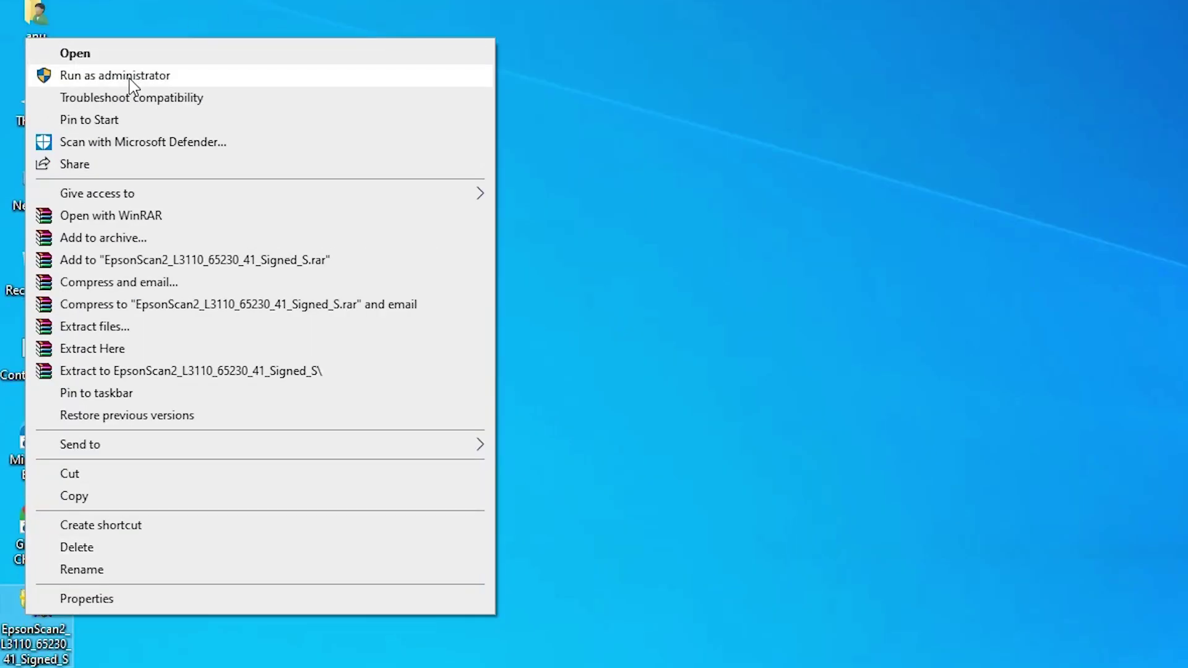
click(129, 77)
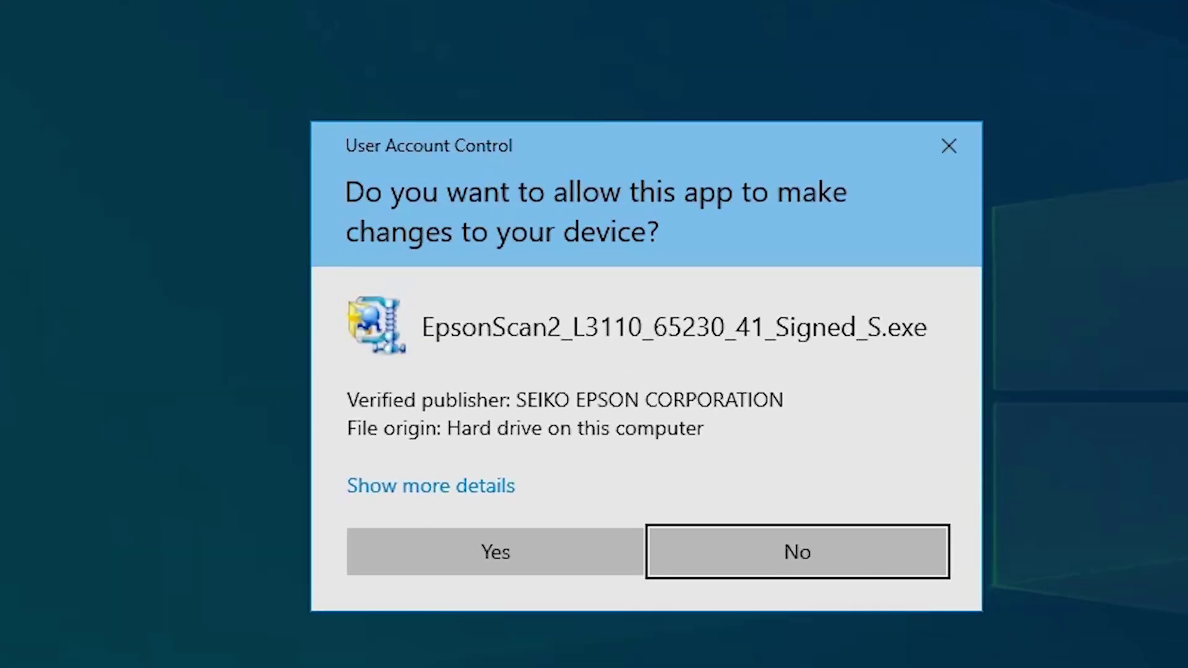
click(601, 553)
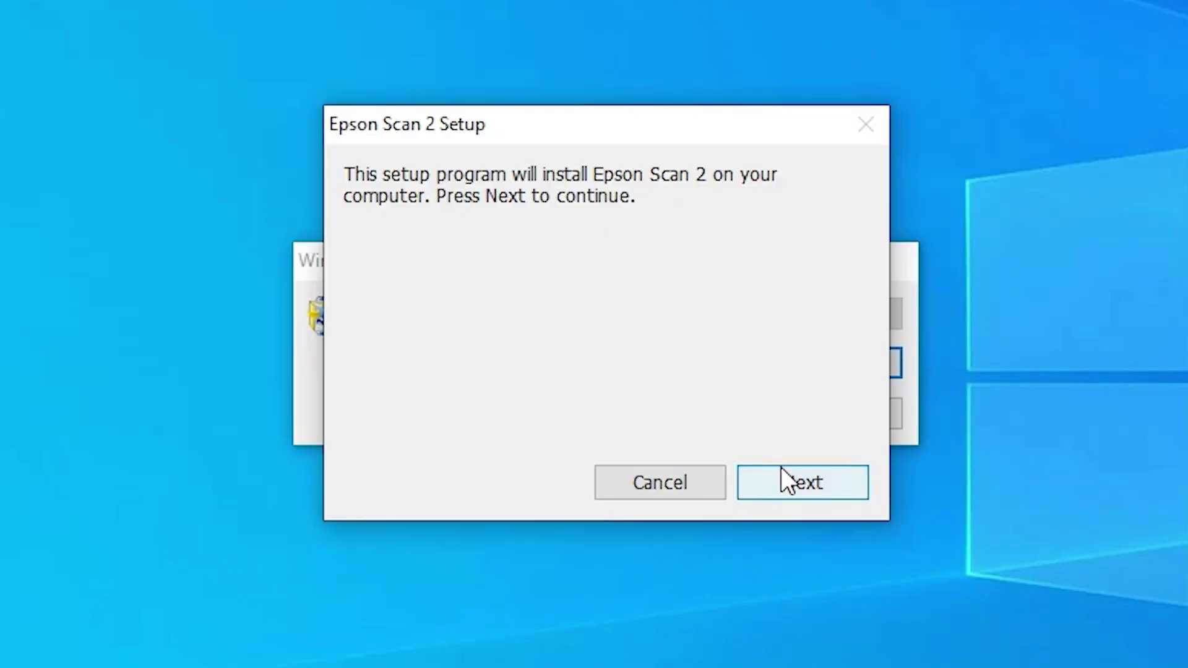
- Accept the Epson Scan 2 license terms, install it, and finish the setup
click(782, 469)
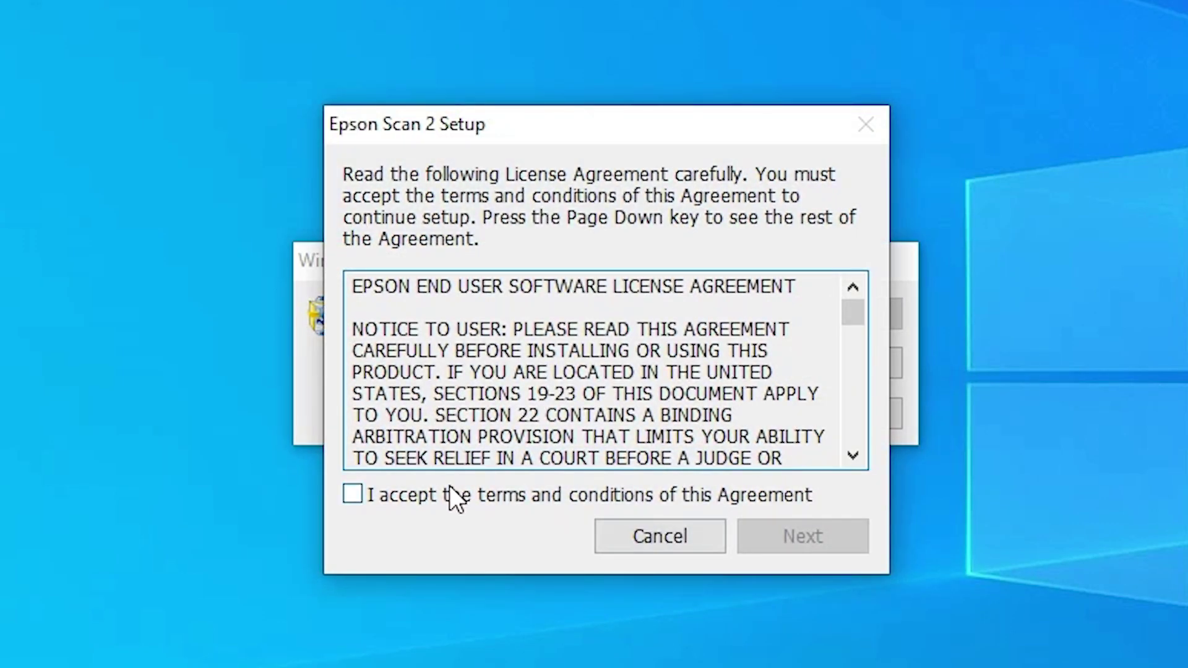
click(450, 489)
click(763, 532)
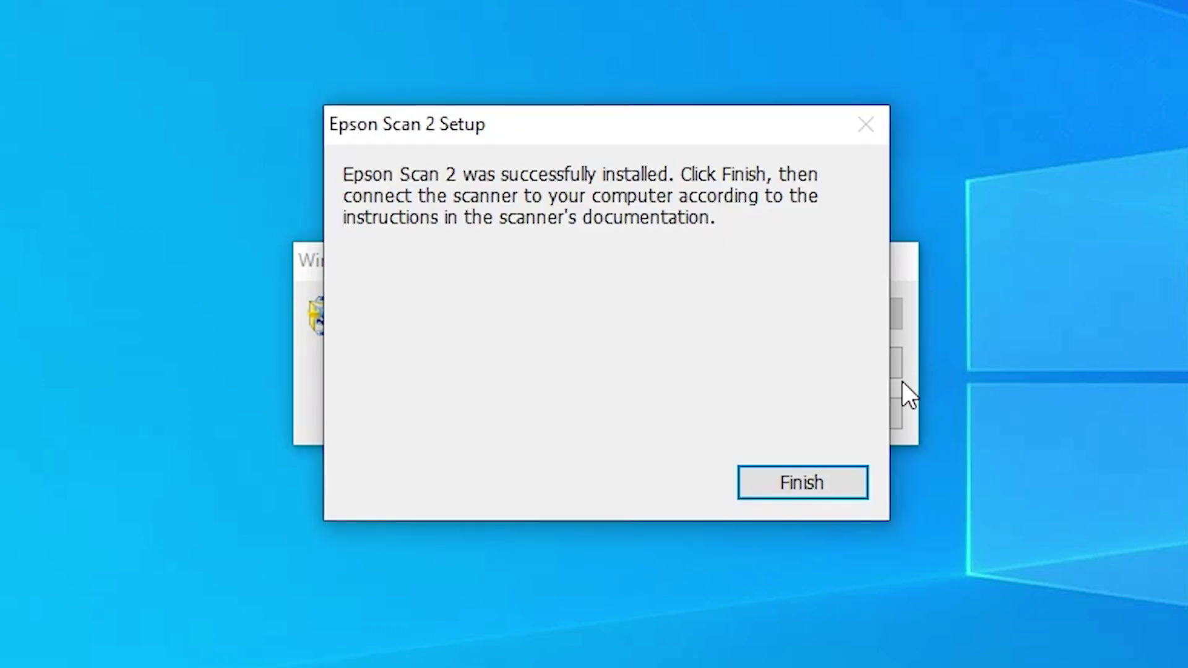
click(811, 486)
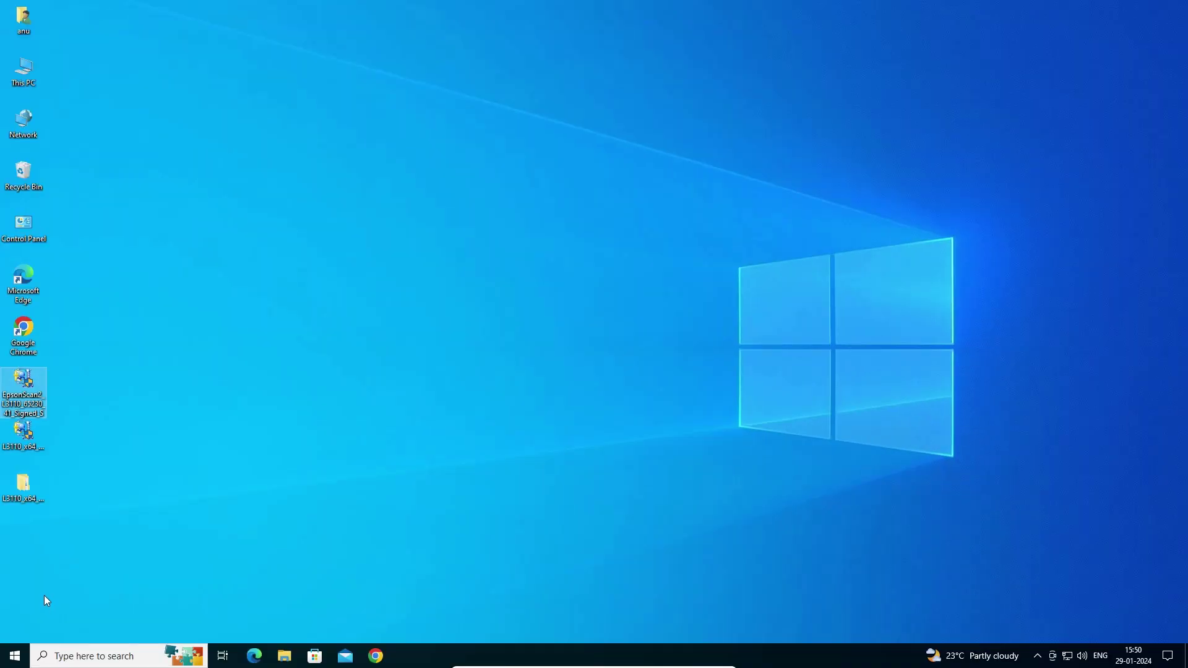
- Search 'pr' from Start and open the Printers & scanners settings
click(3, 654)
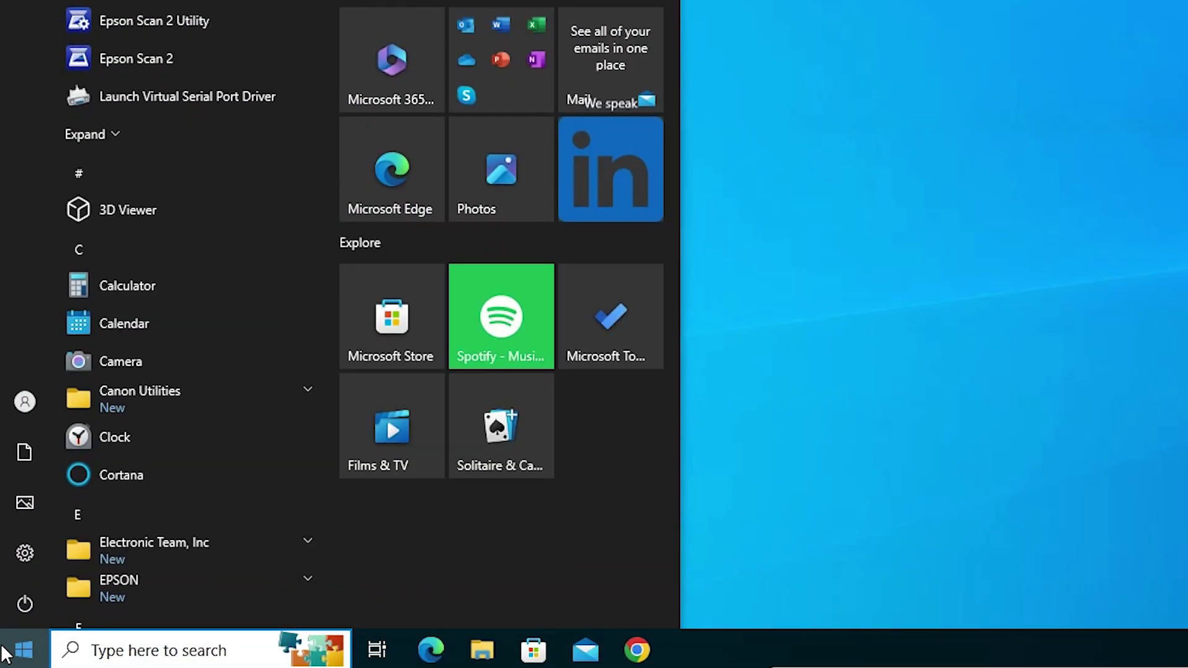
text(pr)
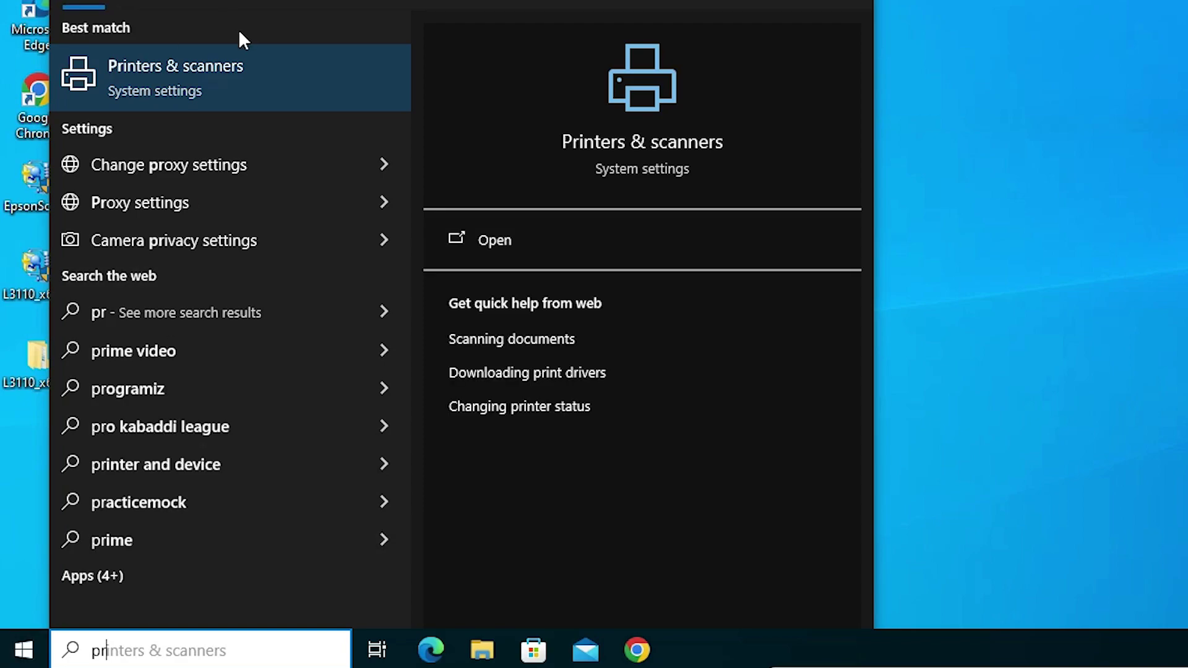
click(252, 73)
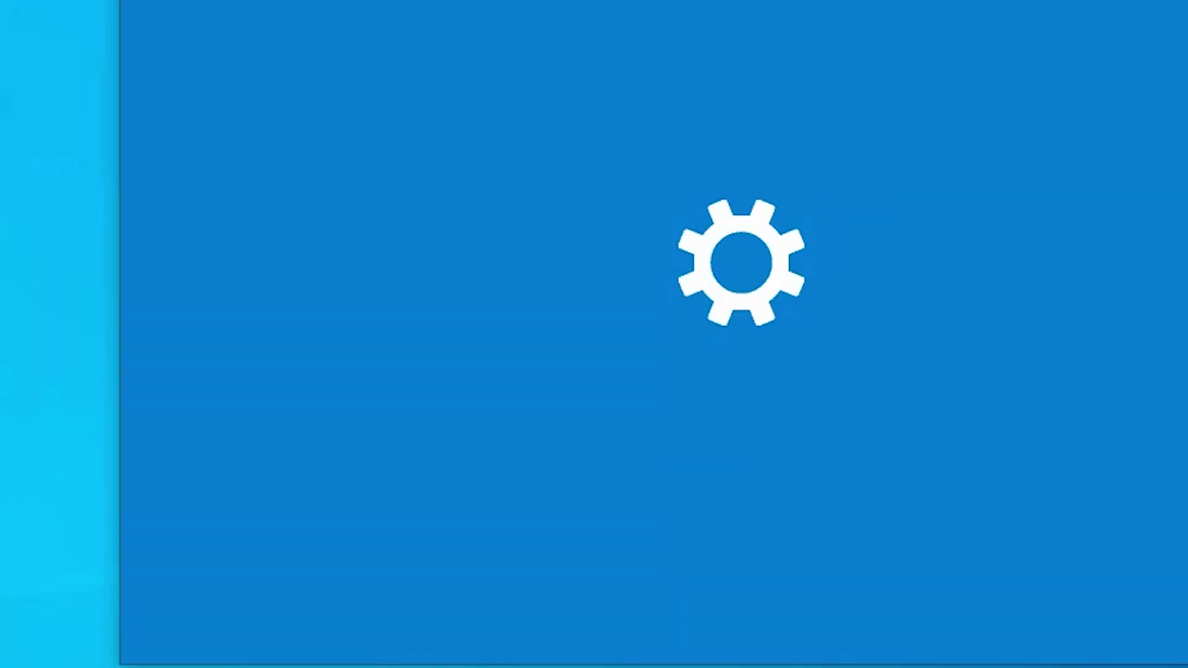